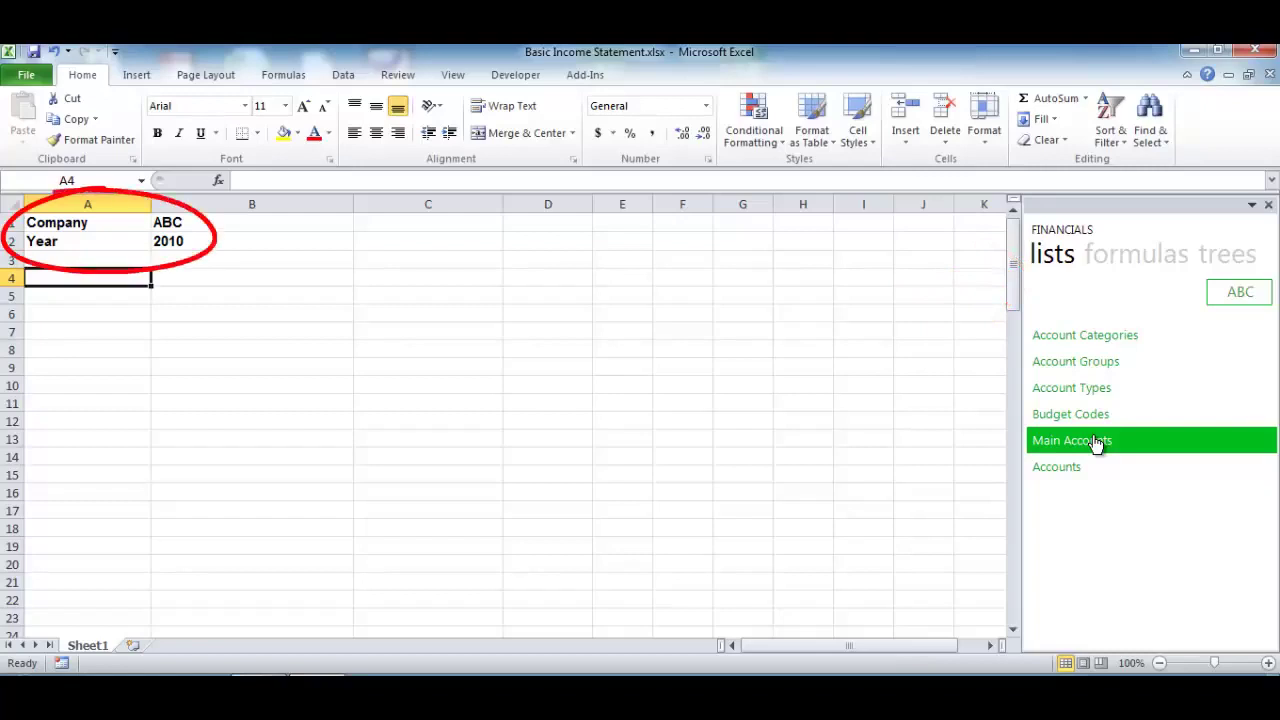
- Insert the Main Accounts list at A4 and delete the asset-to-equity rows, shifting cells up
mouse_move(1097, 444)
left_mouse_down()
mouse_move(583, 340)
mouse_move(131, 280)
left_mouse_up()
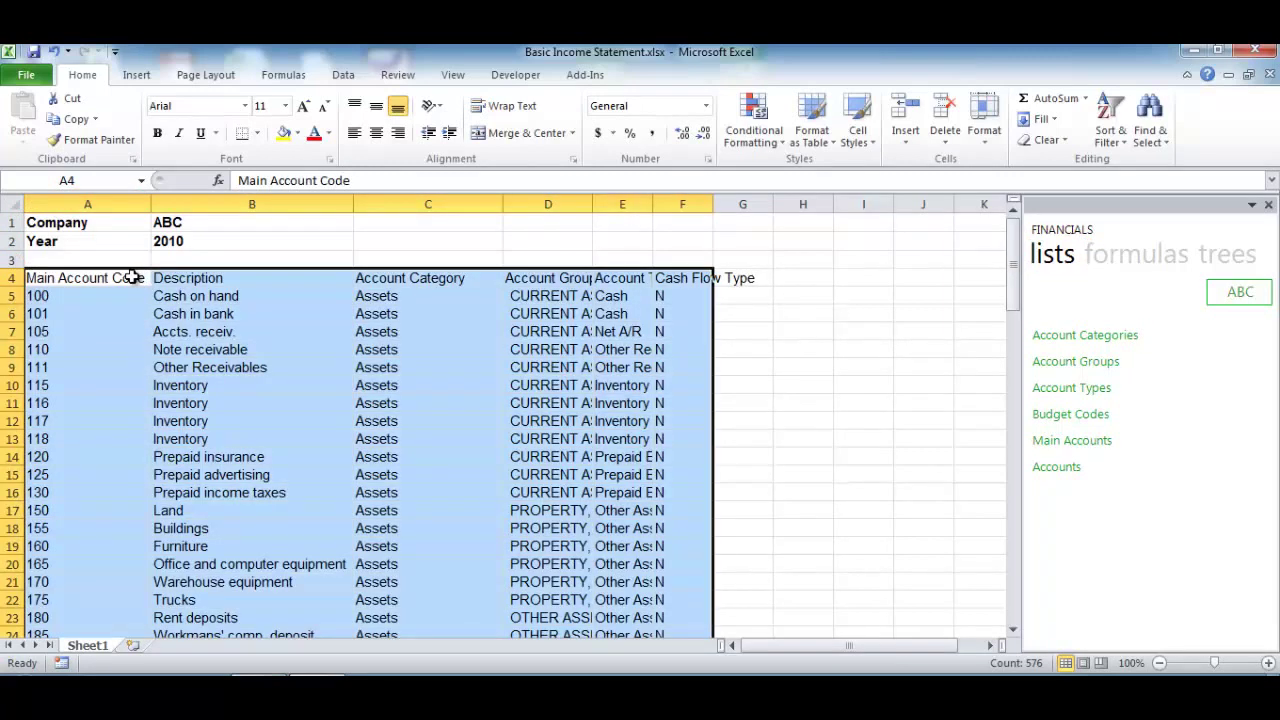
left_click(127, 295)
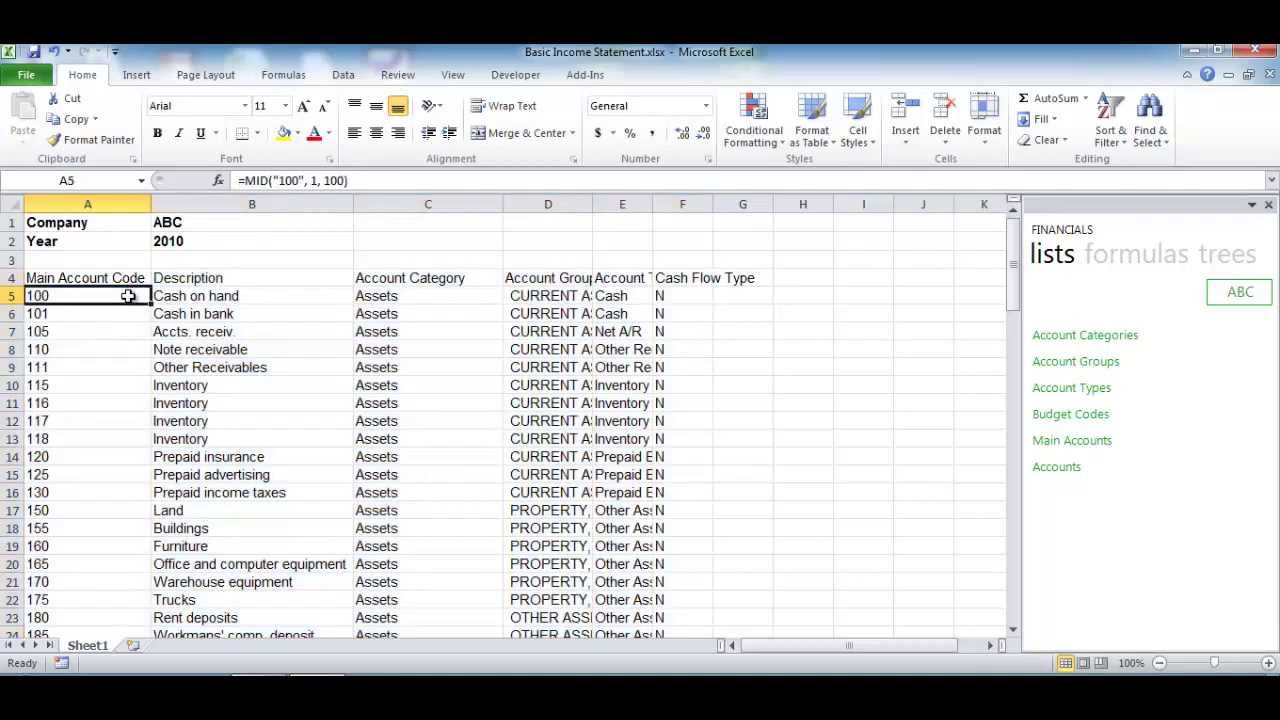
key("shift+Down")
key("shift+Down")
key("shift+Down")
key("shift+Down")
key("shift+Down")
key("shift+Down")
key("shift+Down")
key("shift+Down")
key("shift+Down")
key("shift+Down")
key("shift+Down")
key("shift+Down")
key("shift+Down")
key("shift+Down")
key("shift+Down")
key("shift+Down")
key("shift+Down")
key("shift+Down")
key("shift+Down")
key("shift+Down")
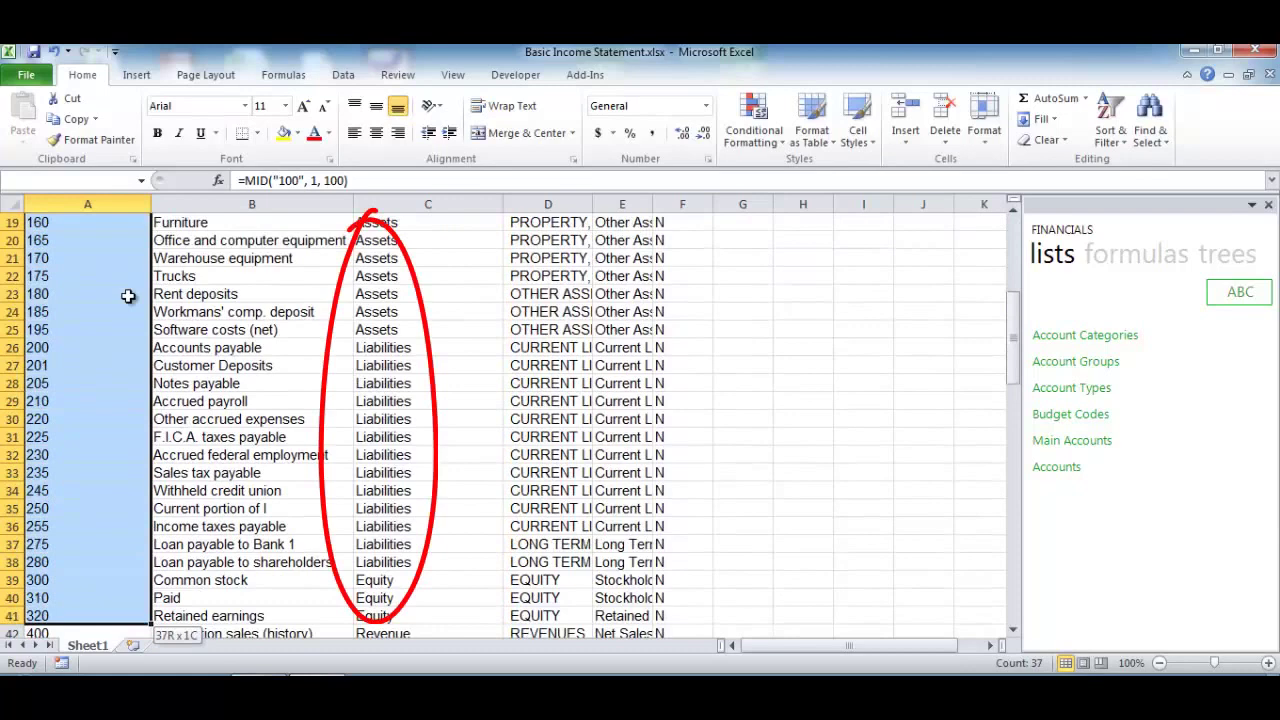
key("shift+Right")
key("shift+Right")
key("shift+Right")
key("shift+Right")
key("shift+Right")
right_click(129, 297)
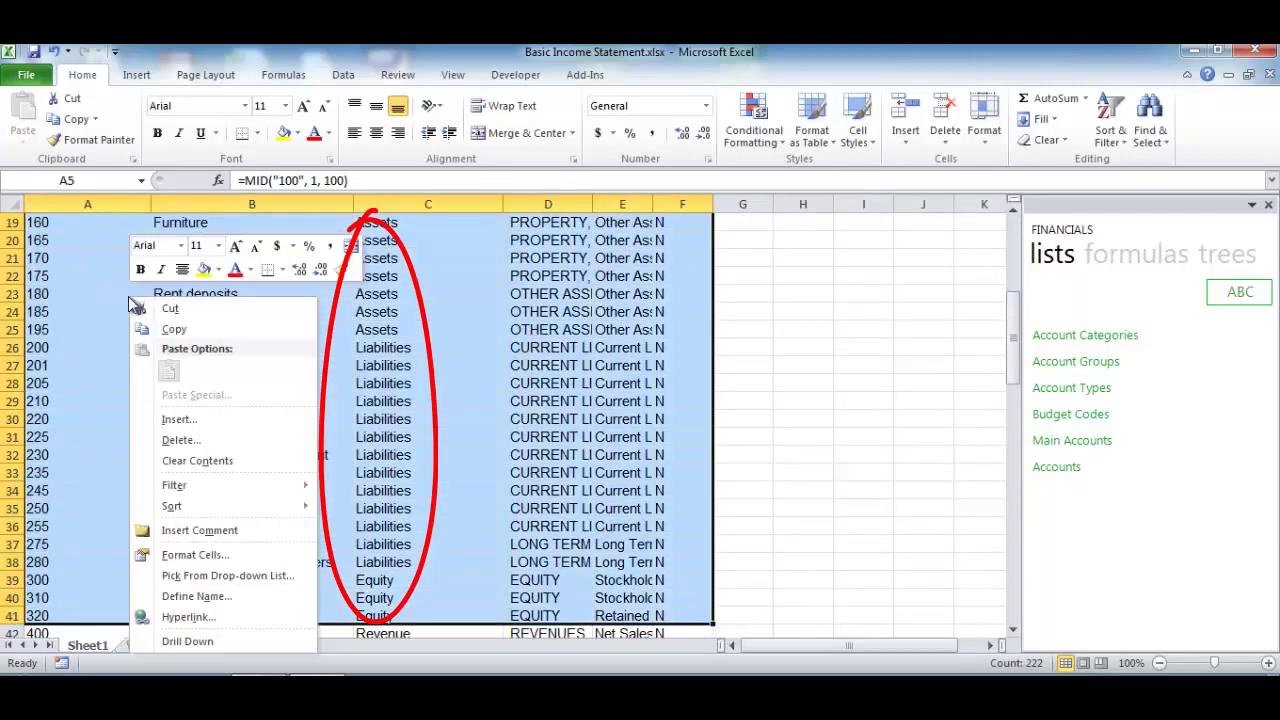
left_click(159, 440)
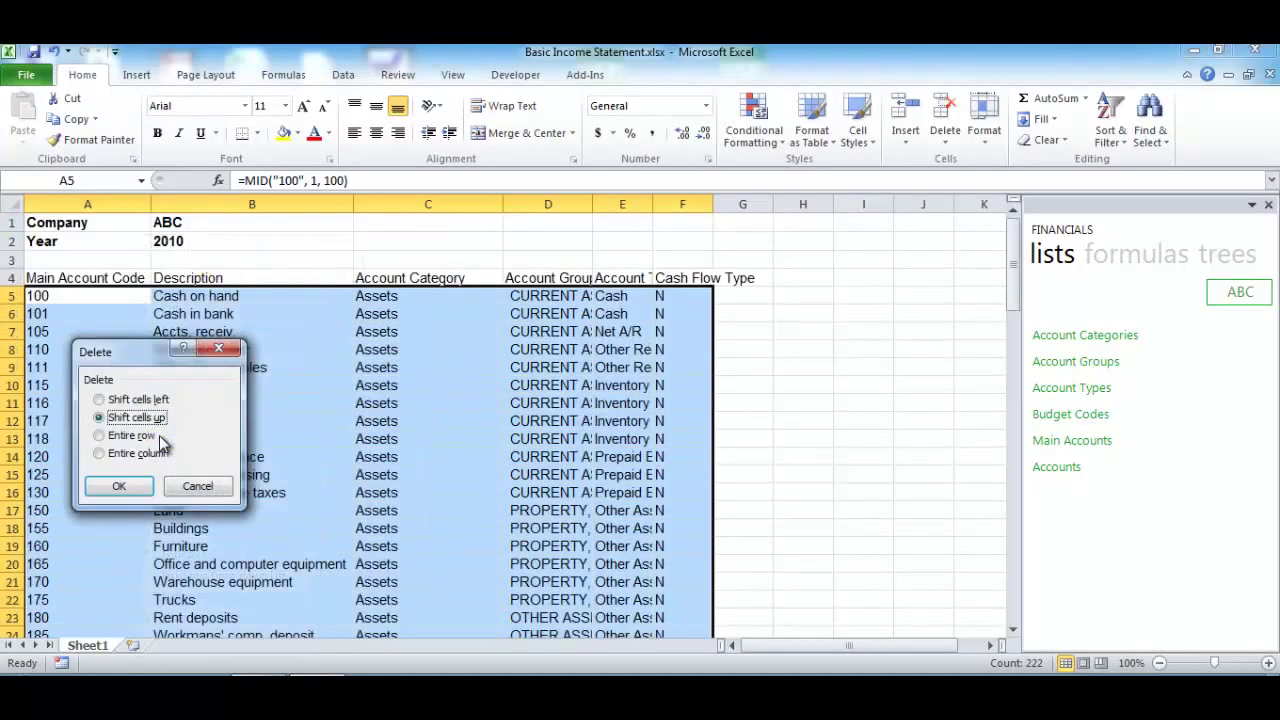
left_click(126, 489)
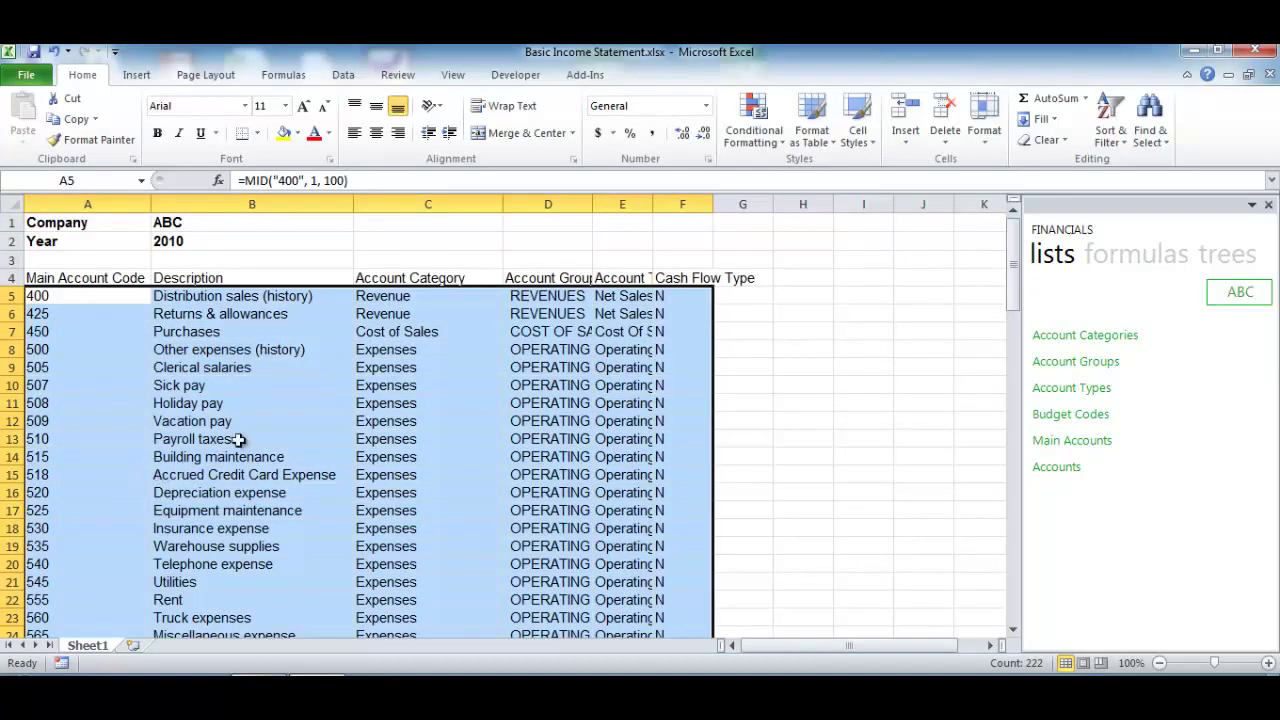
- Delete the Account Group, Type and Cash Flow Type columns D:F
left_click(575, 203)
left_click_drag(575, 203, 678, 203)
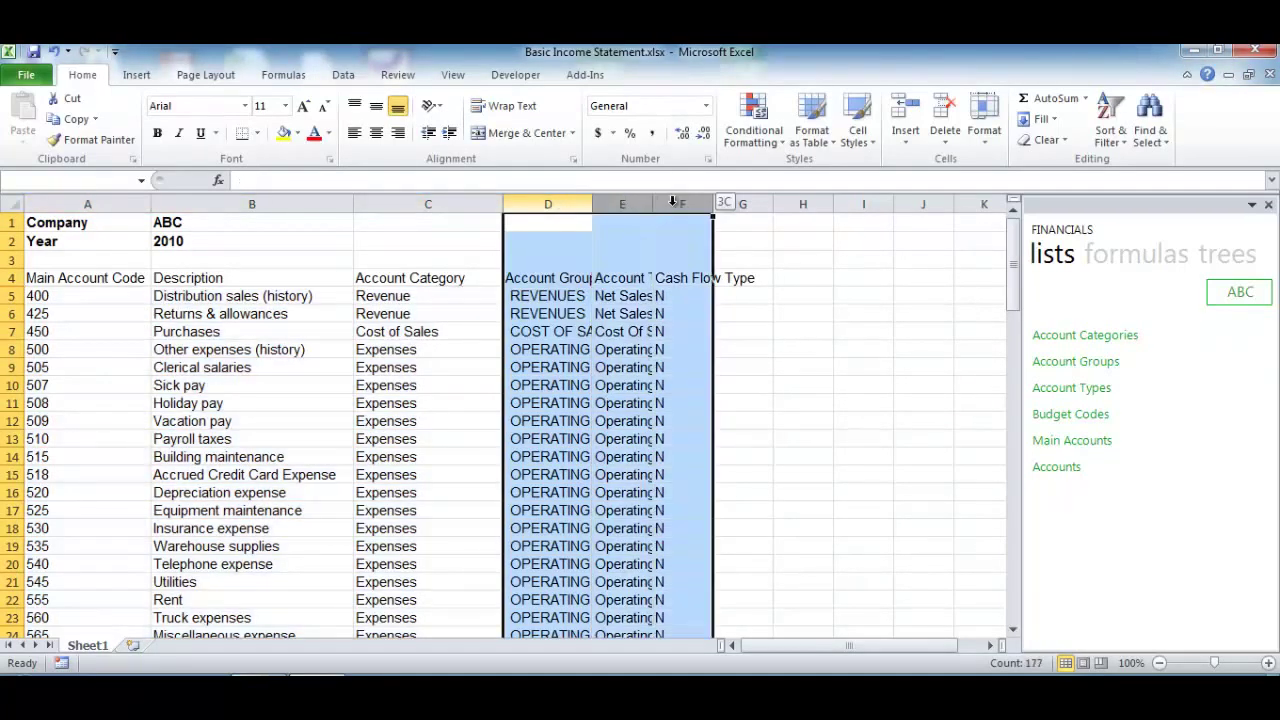
right_click(678, 204)
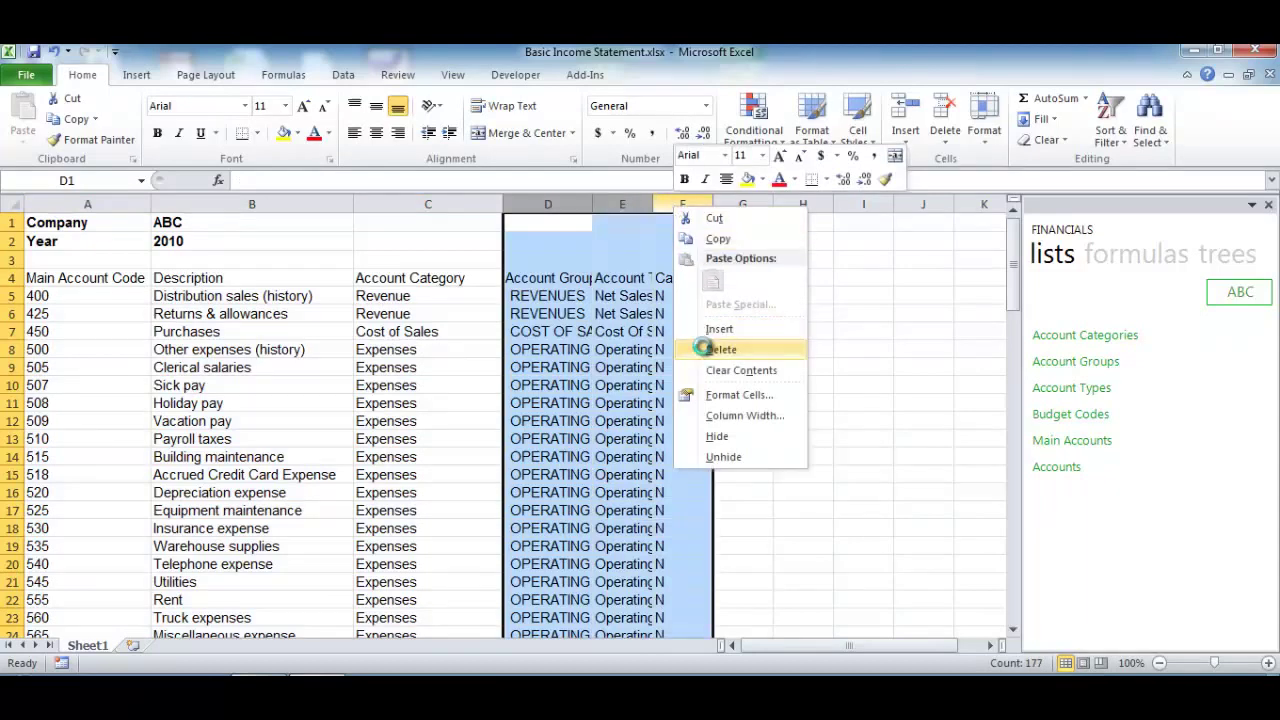
left_click(705, 348)
left_click(549, 262)
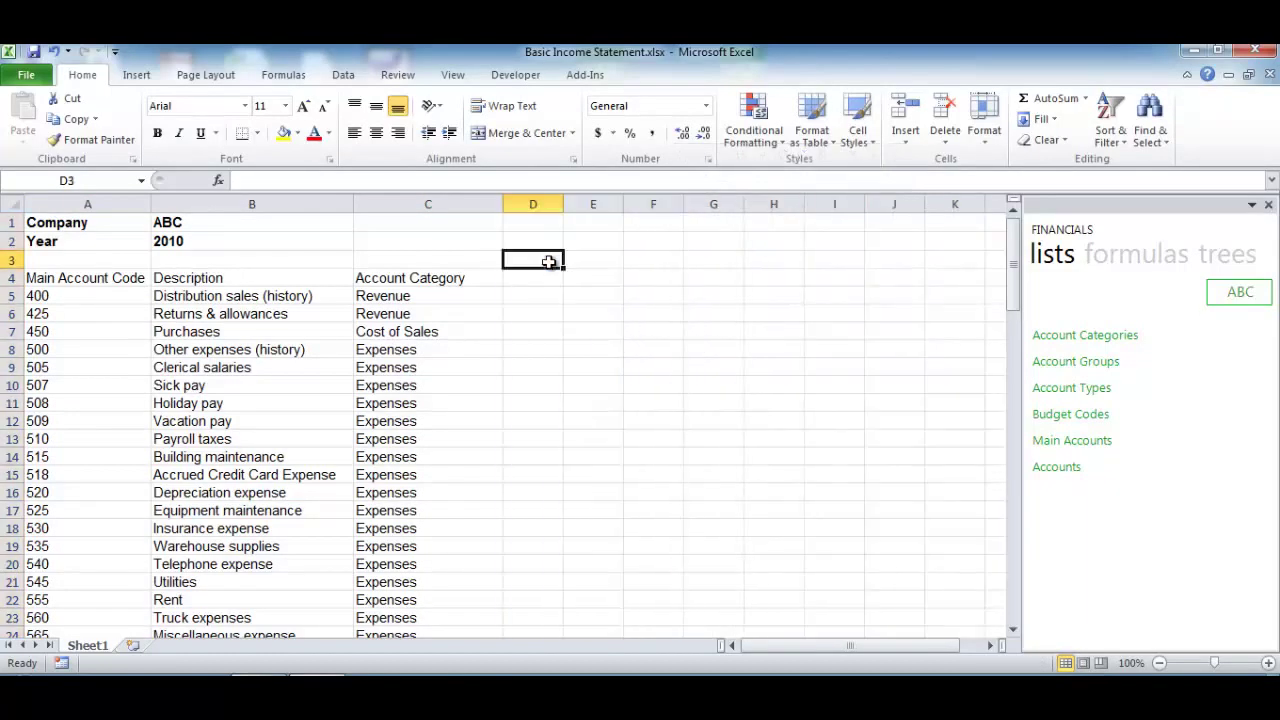
- Enter 'Period' in D3 and 1 in D4, then add an Actual amount formula in D5
type("Period")
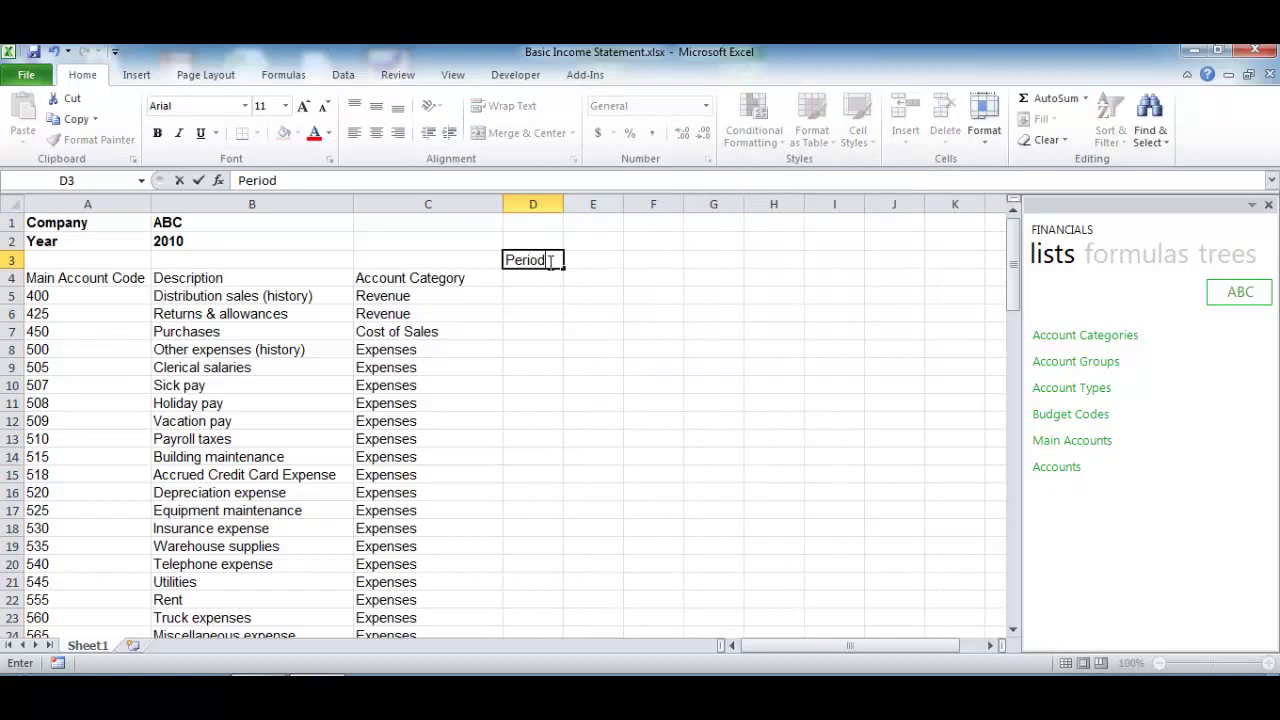
key("Return")
type("1")
key("Return")
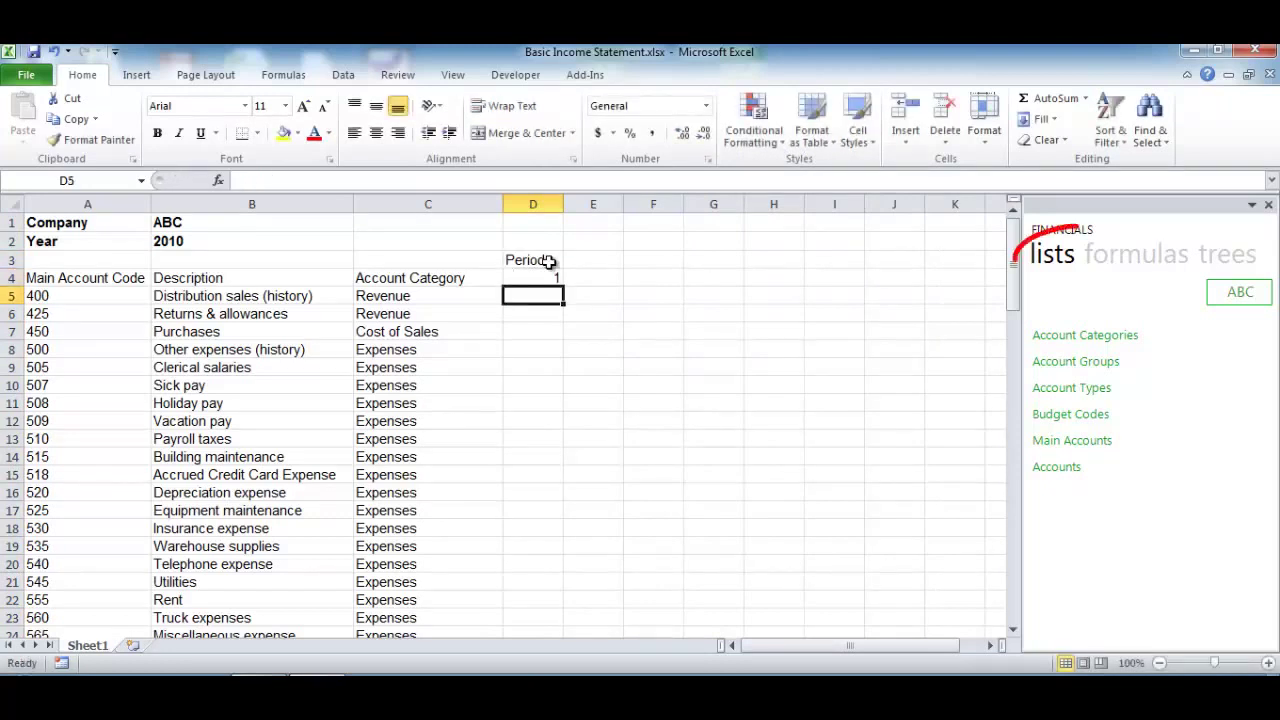
left_click(1135, 254)
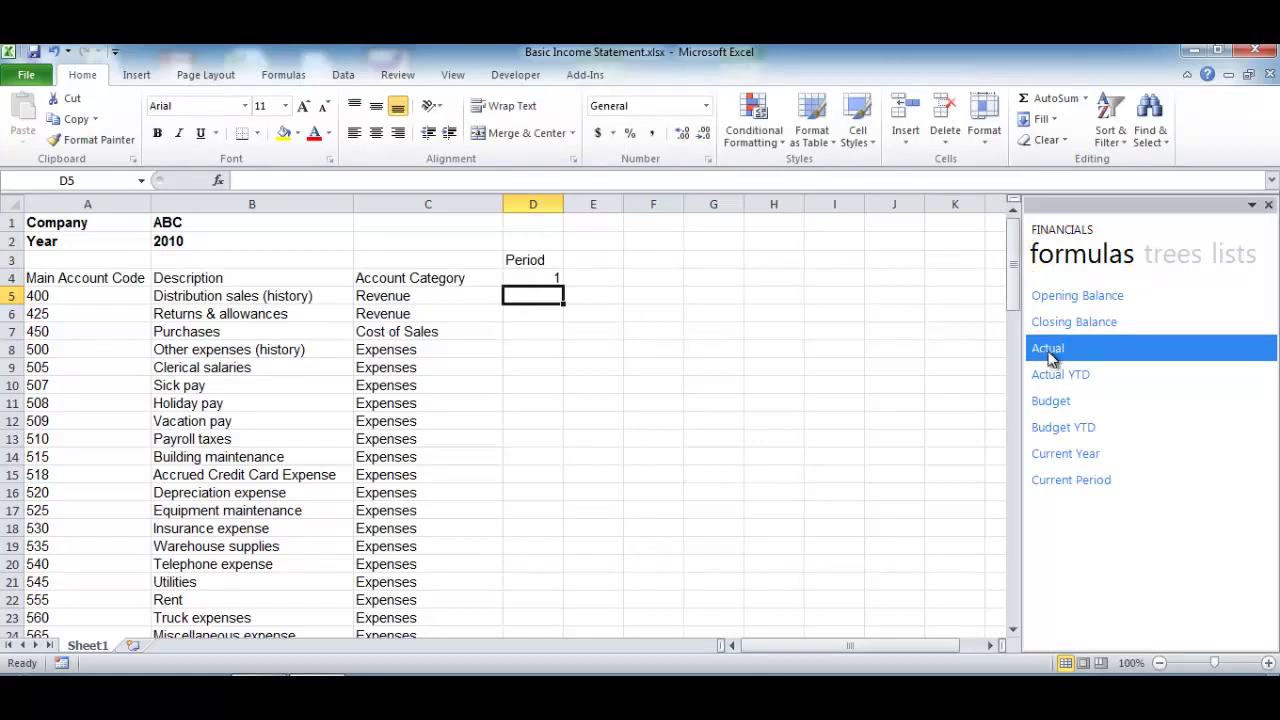
left_click_drag(1048, 362, 530, 305)
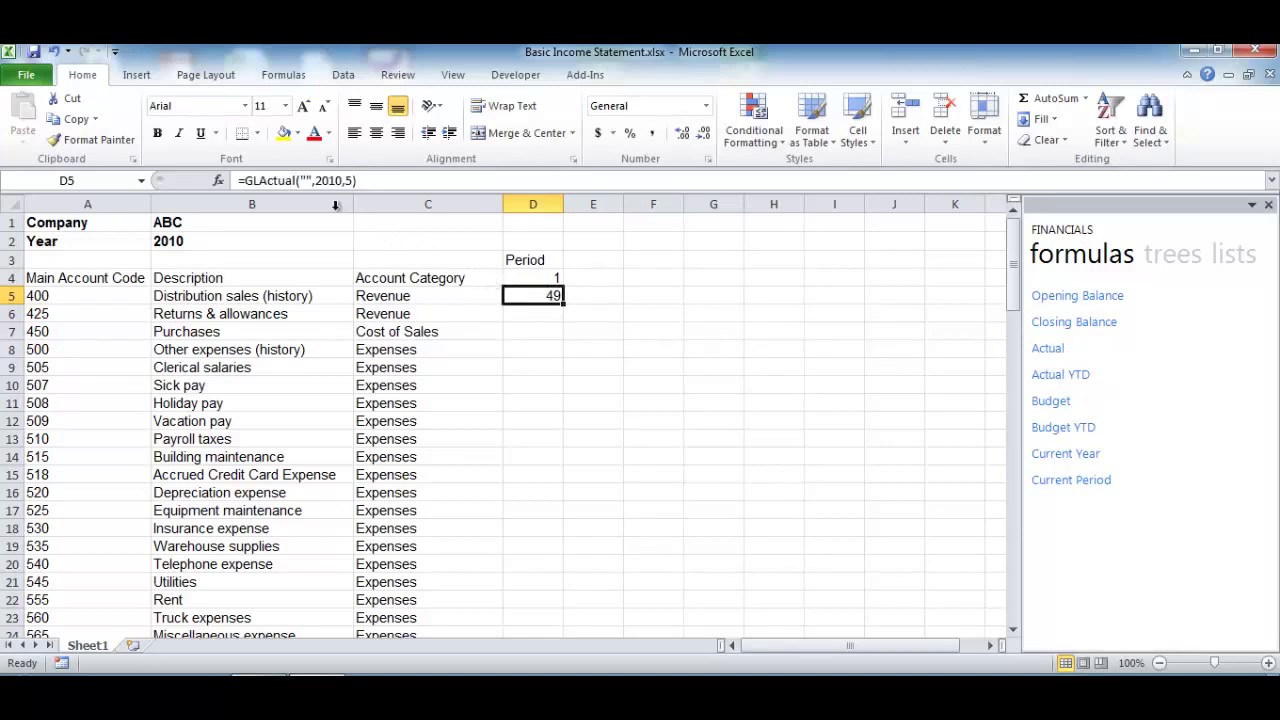
- Rewrite D5 as =GLActual($A5,$B$2,D$4,$B$1), linking account, year, period and company cells
left_click(220, 184)
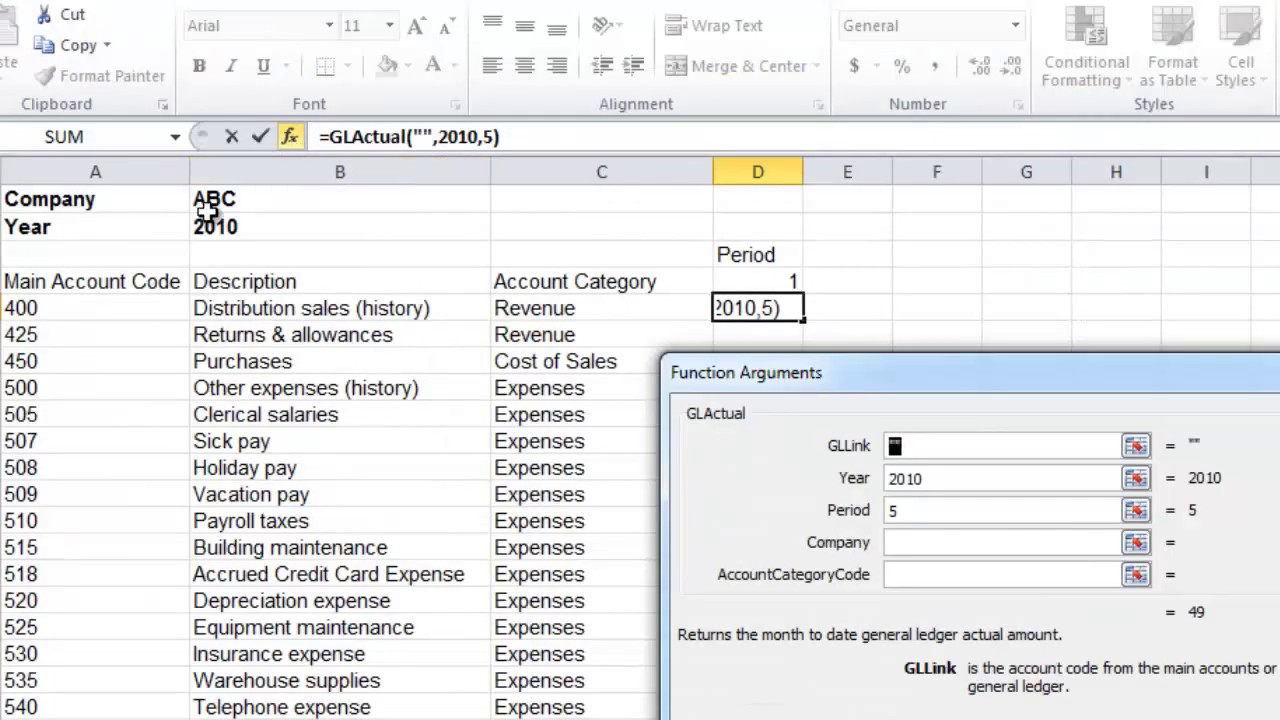
left_click(137, 308)
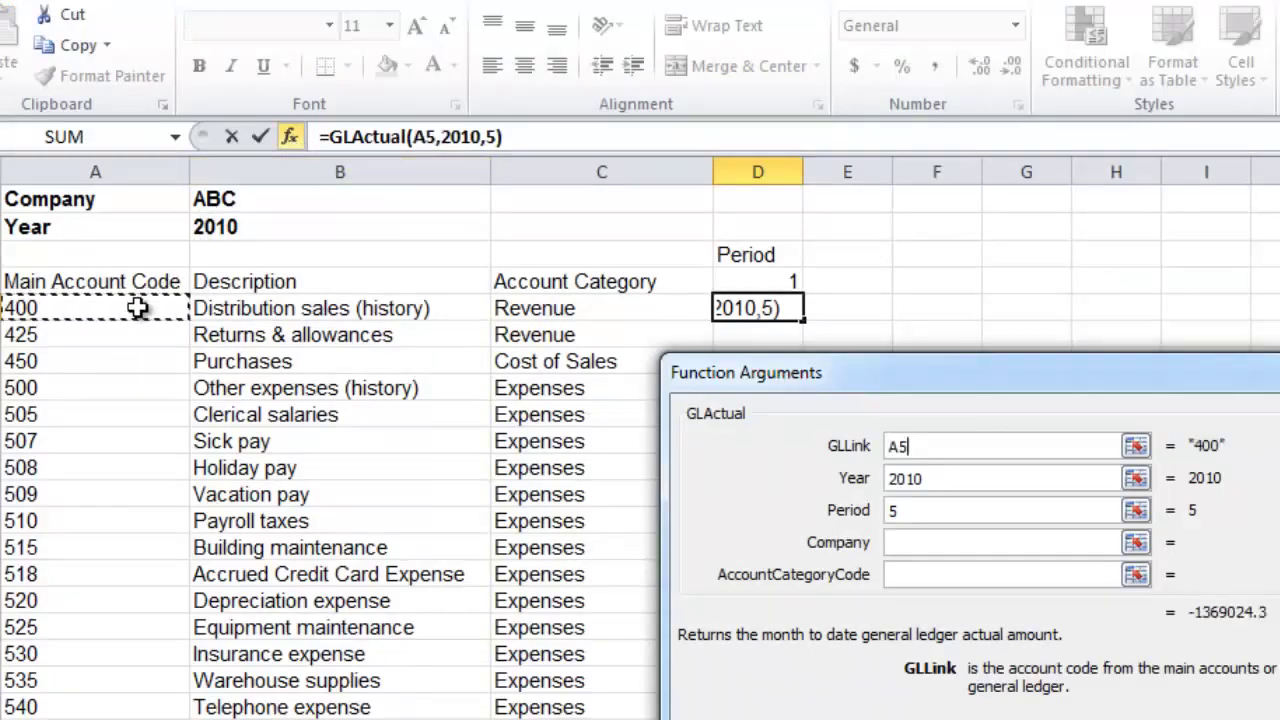
key("F4")
key("F4")
key("F4")
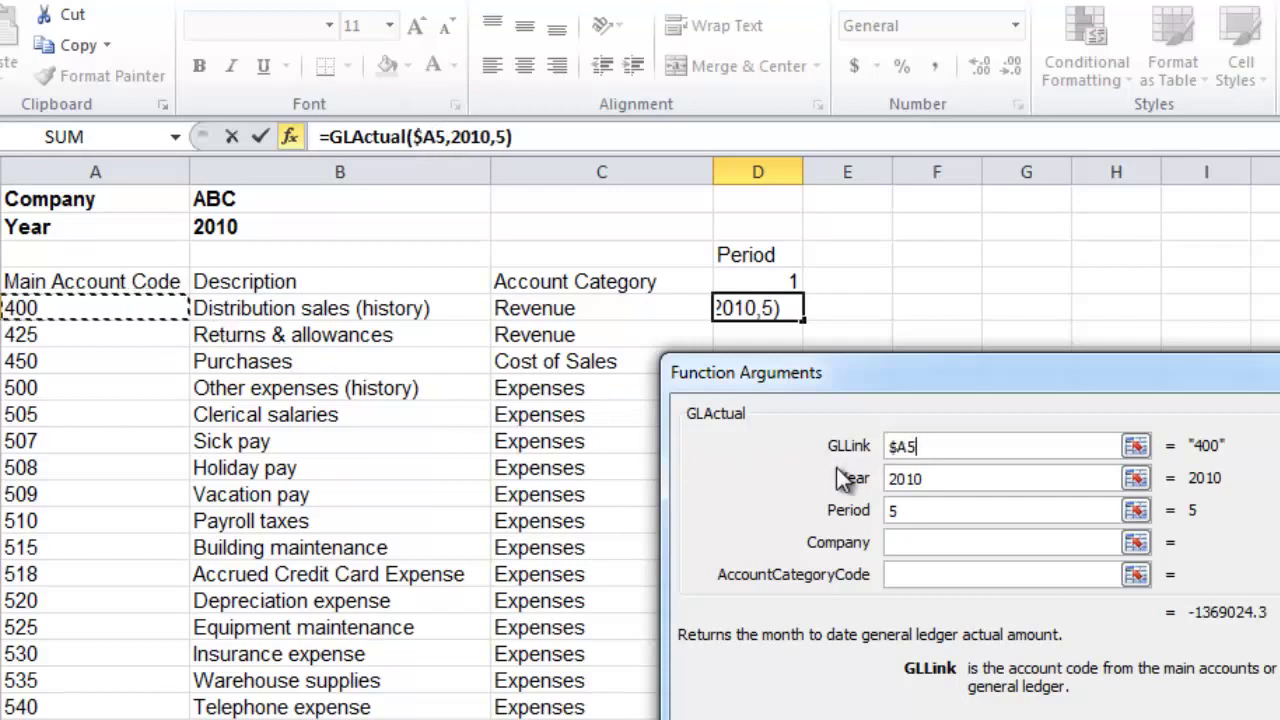
double_click(893, 480)
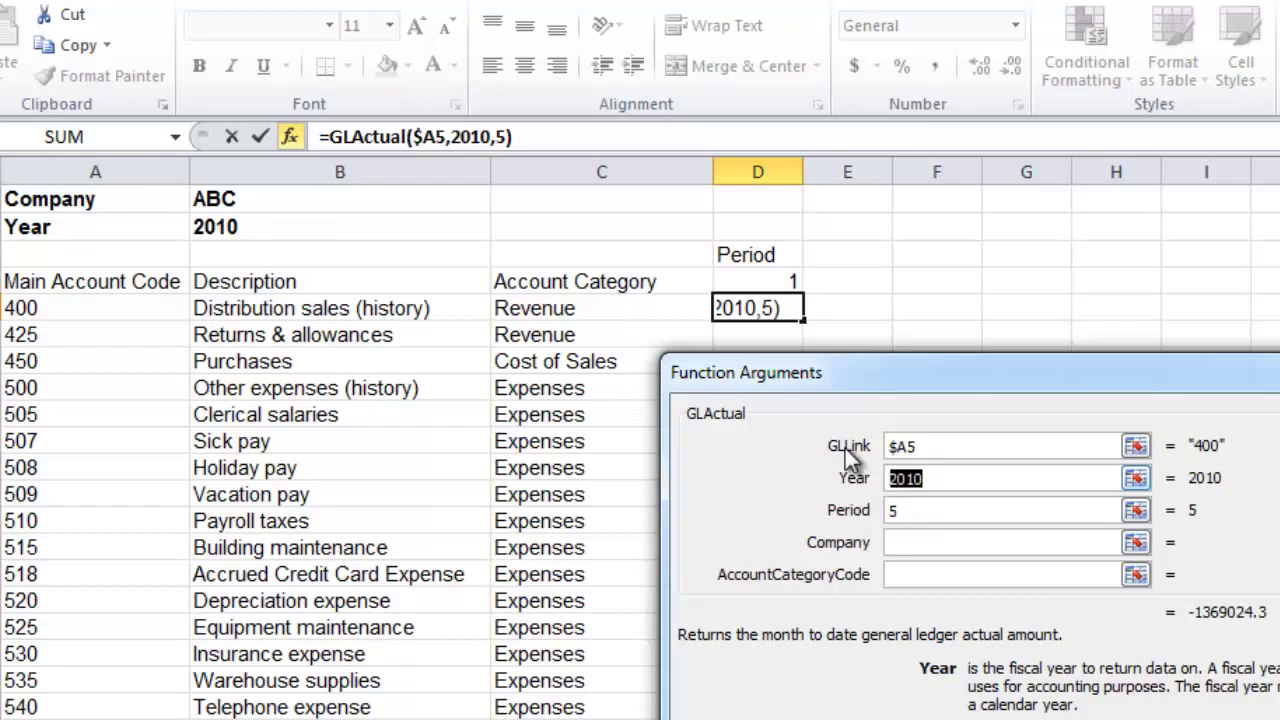
left_click(463, 233)
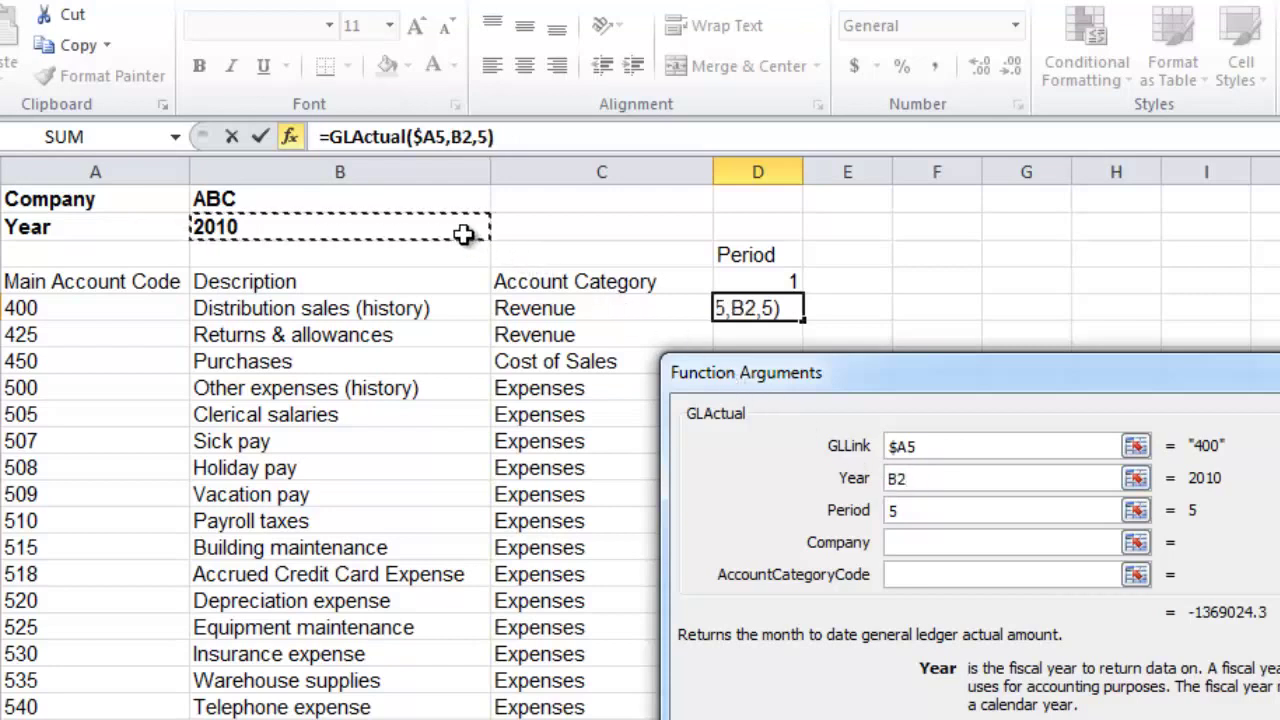
key("F4")
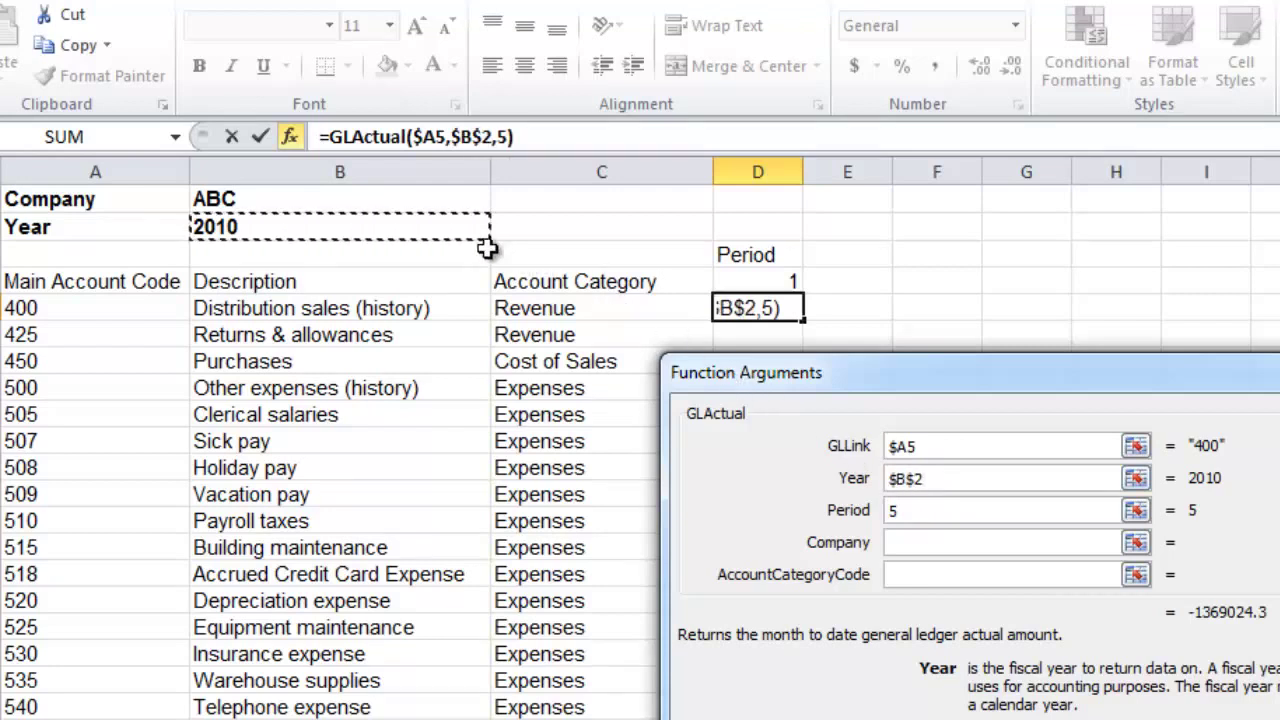
double_click(906, 510)
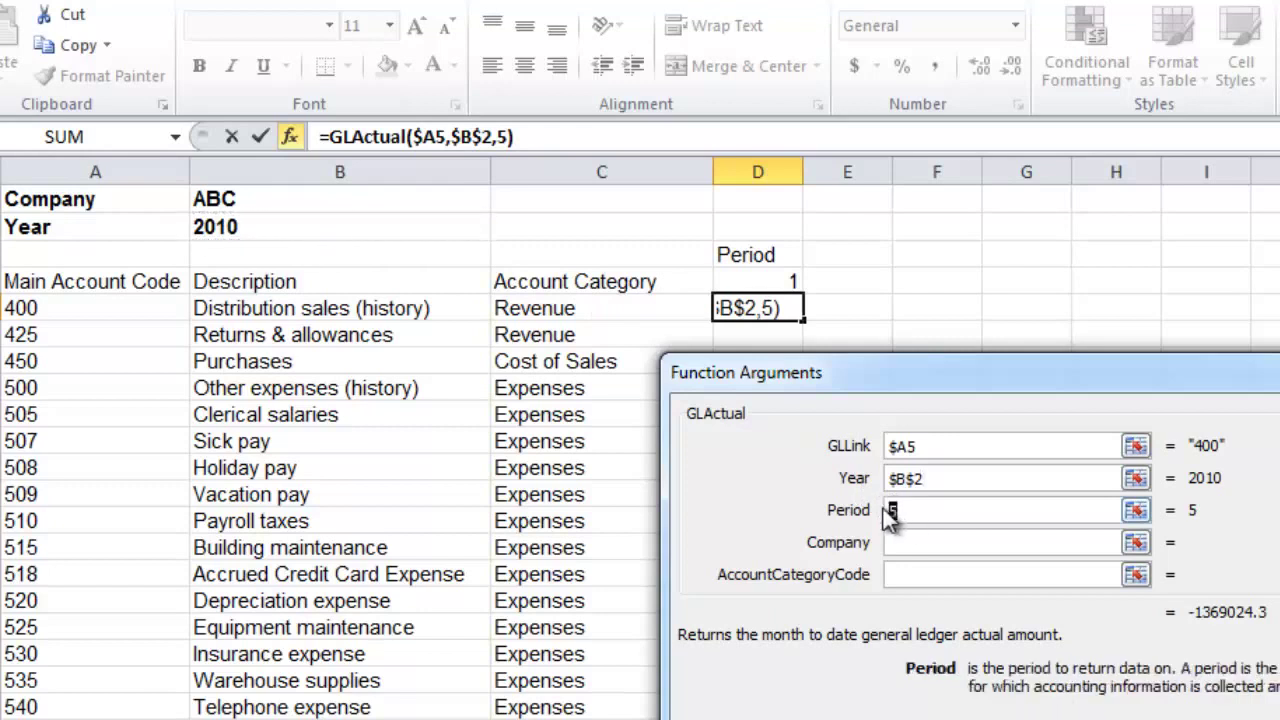
left_click(754, 283)
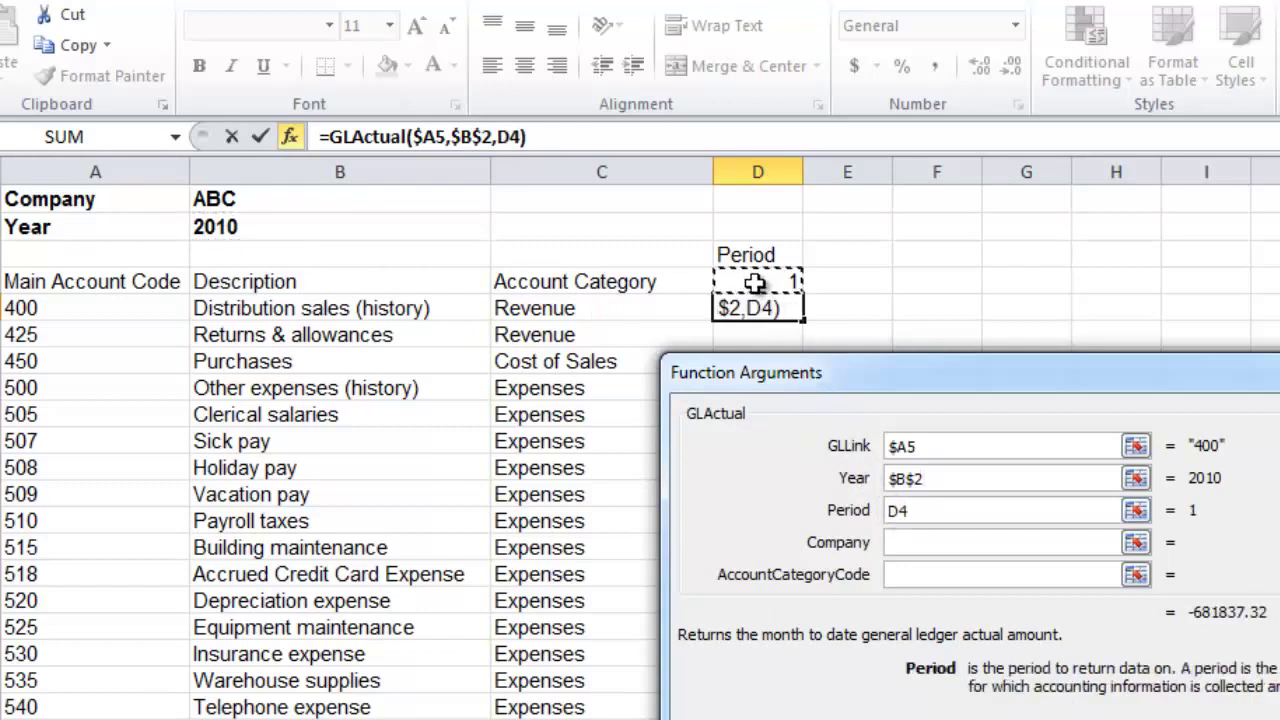
key("F4")
key("F4")
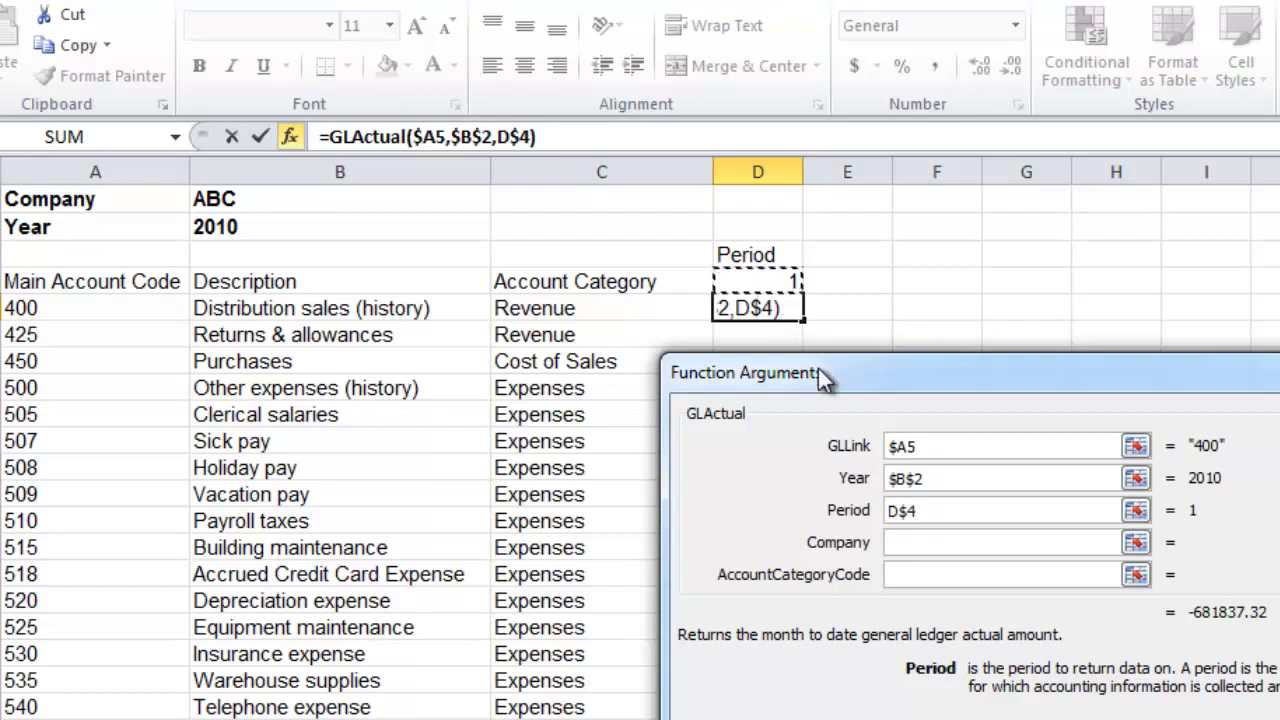
left_click(924, 542)
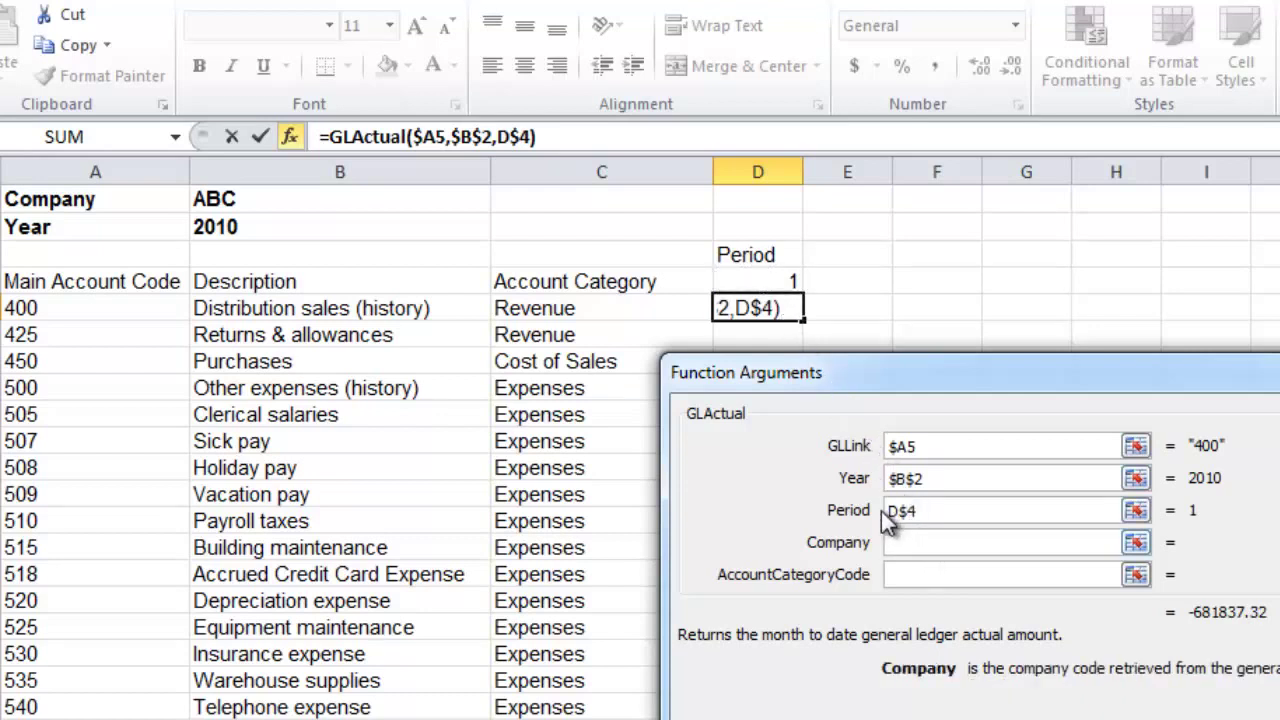
left_click(479, 203)
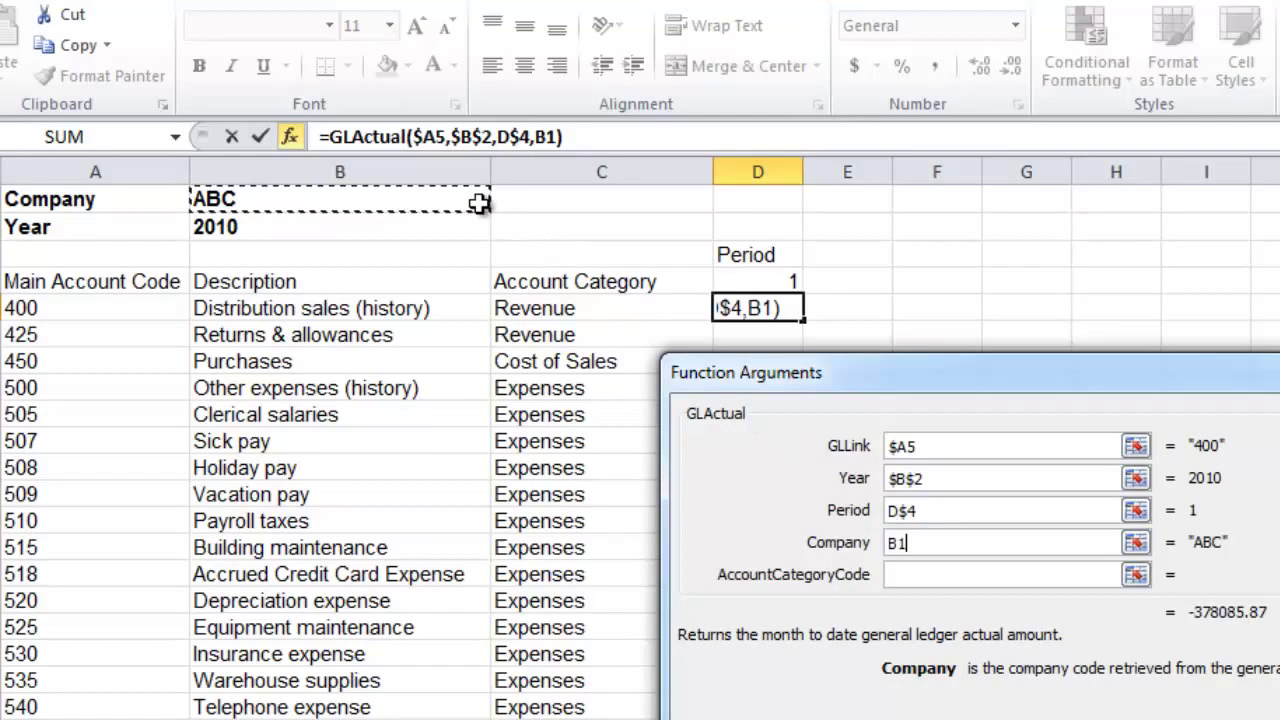
key("F4")
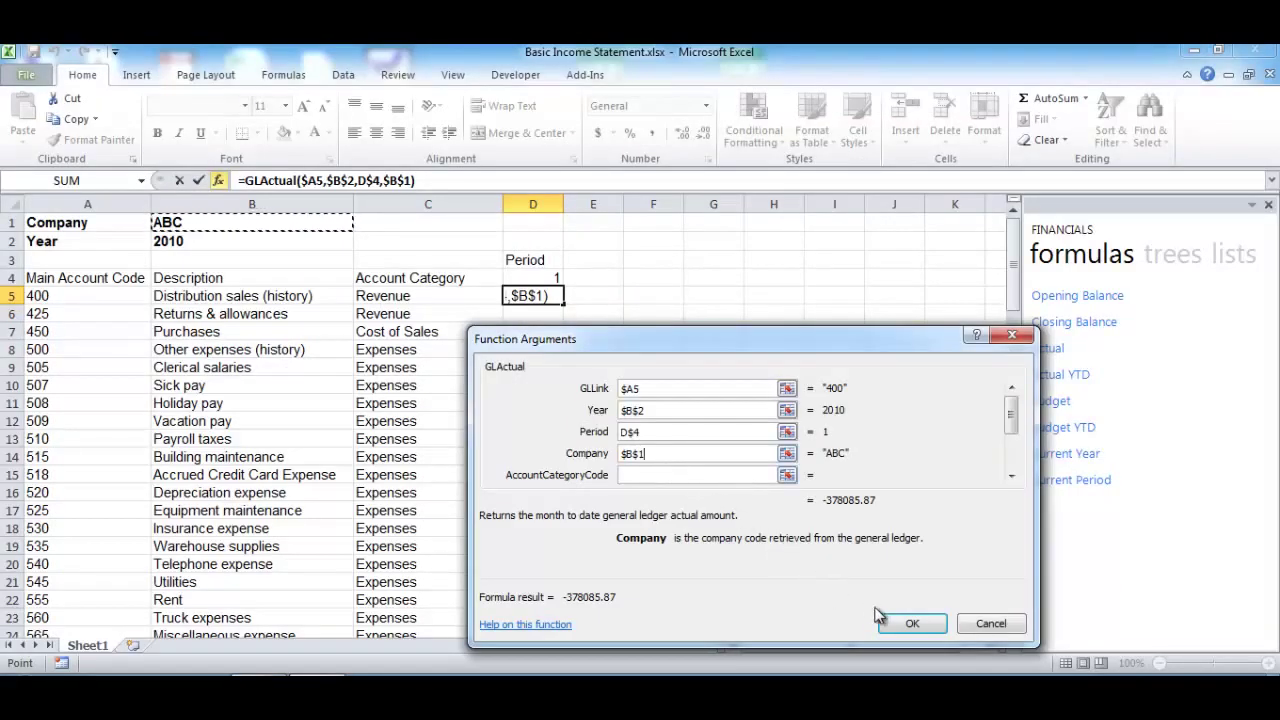
left_click(910, 622)
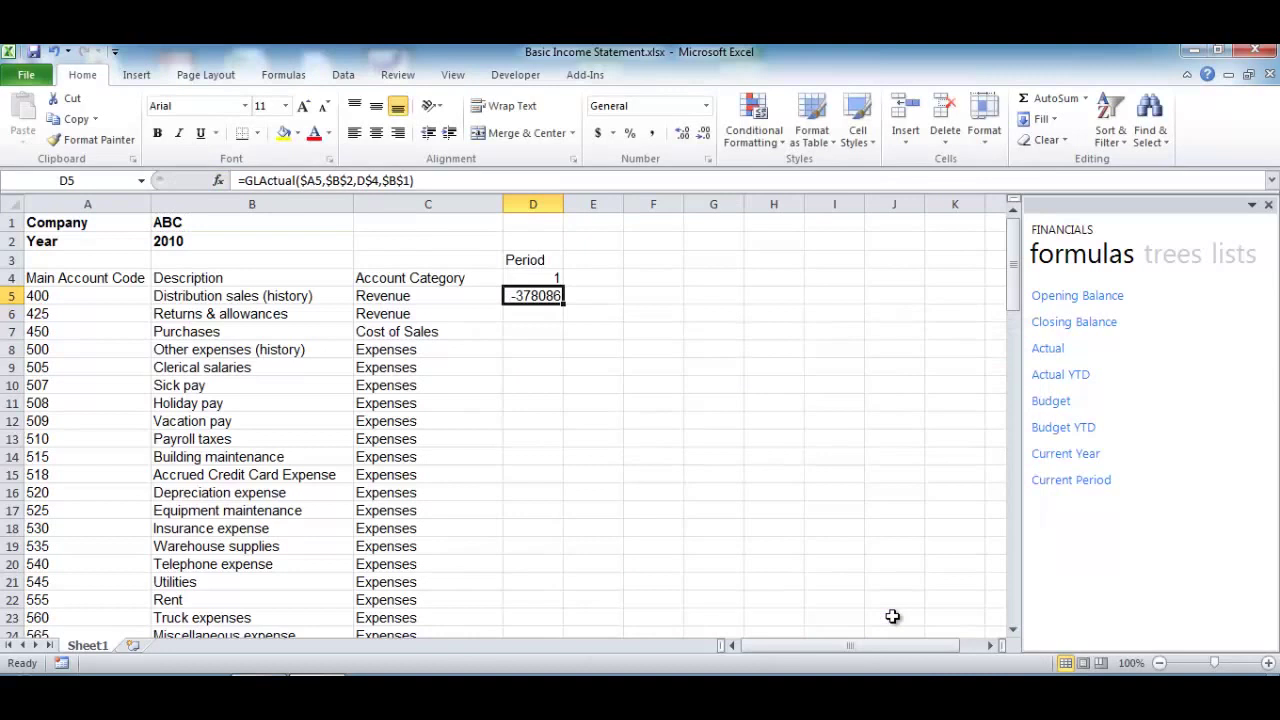
- Format D5 as Accounting with no currency symbol and fill it down the account list
right_click(539, 299)
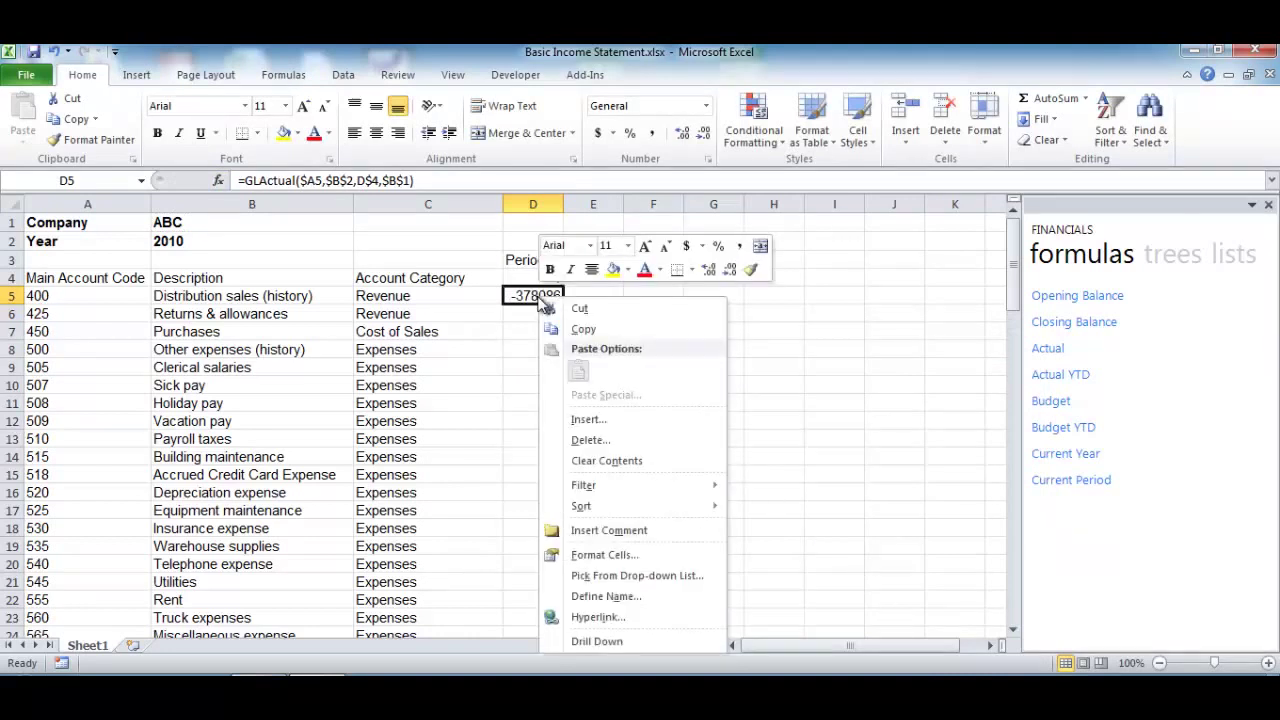
left_click(562, 554)
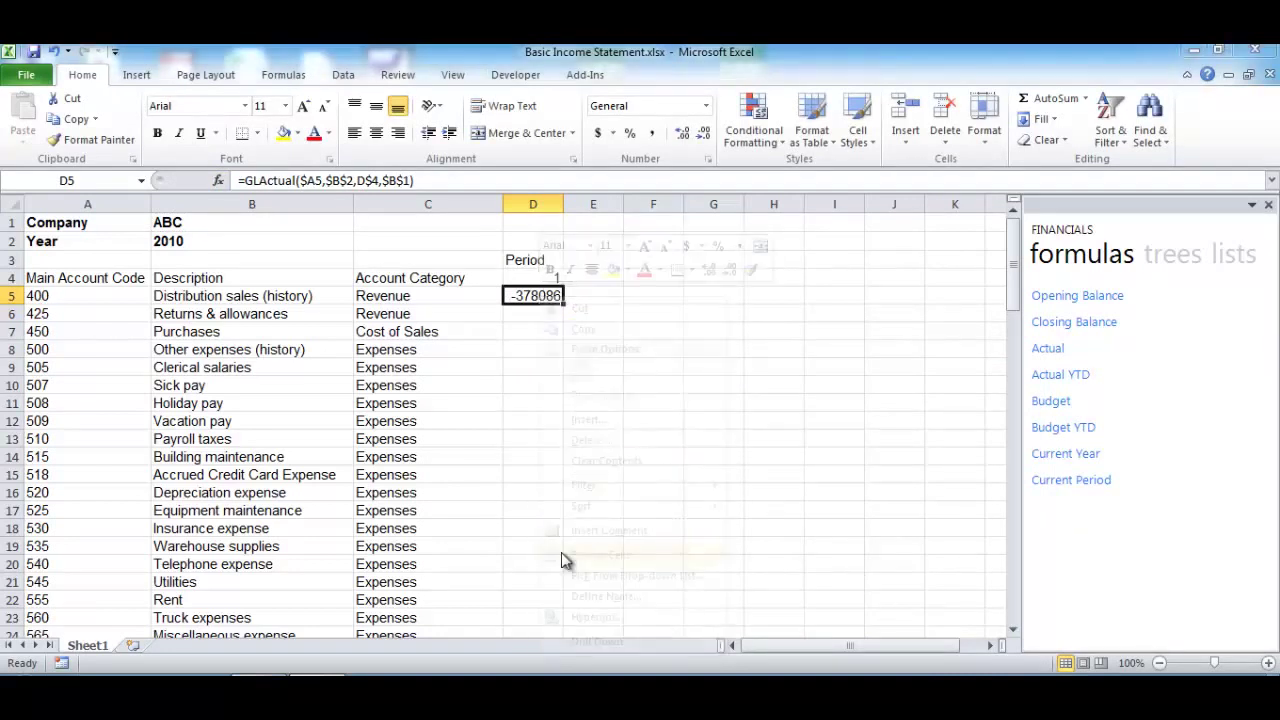
left_click(398, 358)
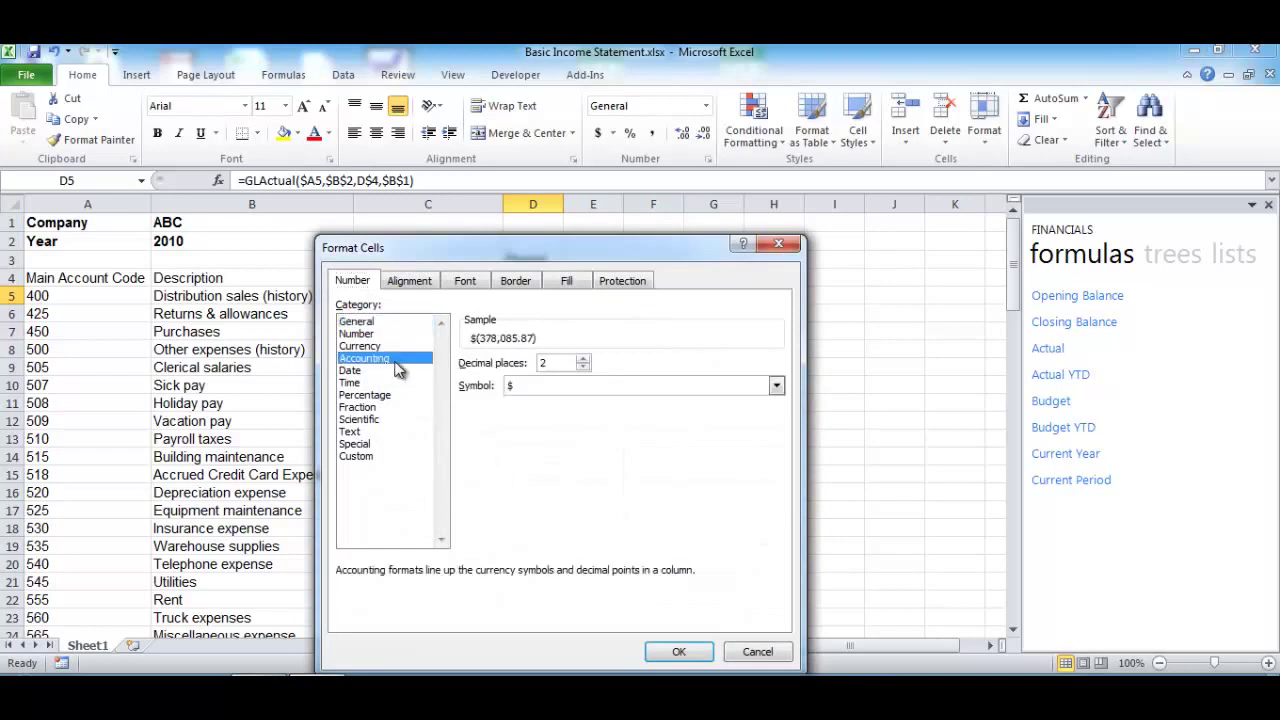
left_click(510, 387)
left_click(516, 403)
left_click(668, 651)
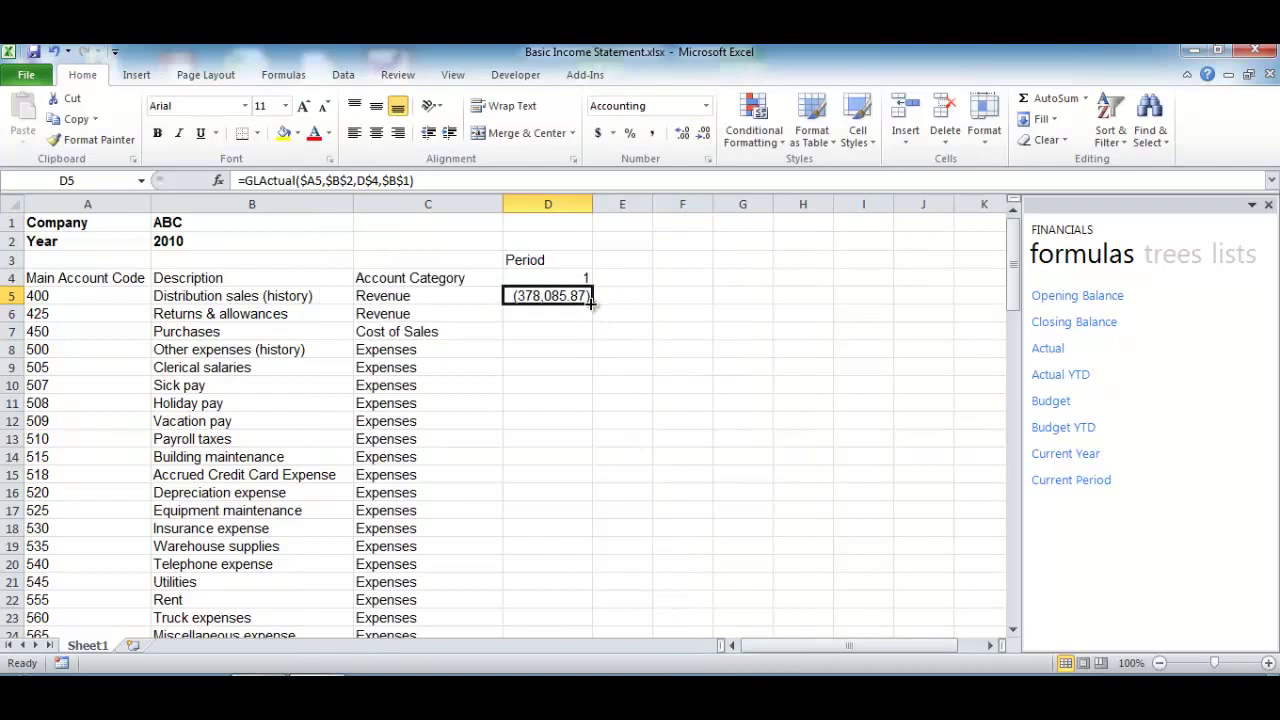
double_click(591, 303)
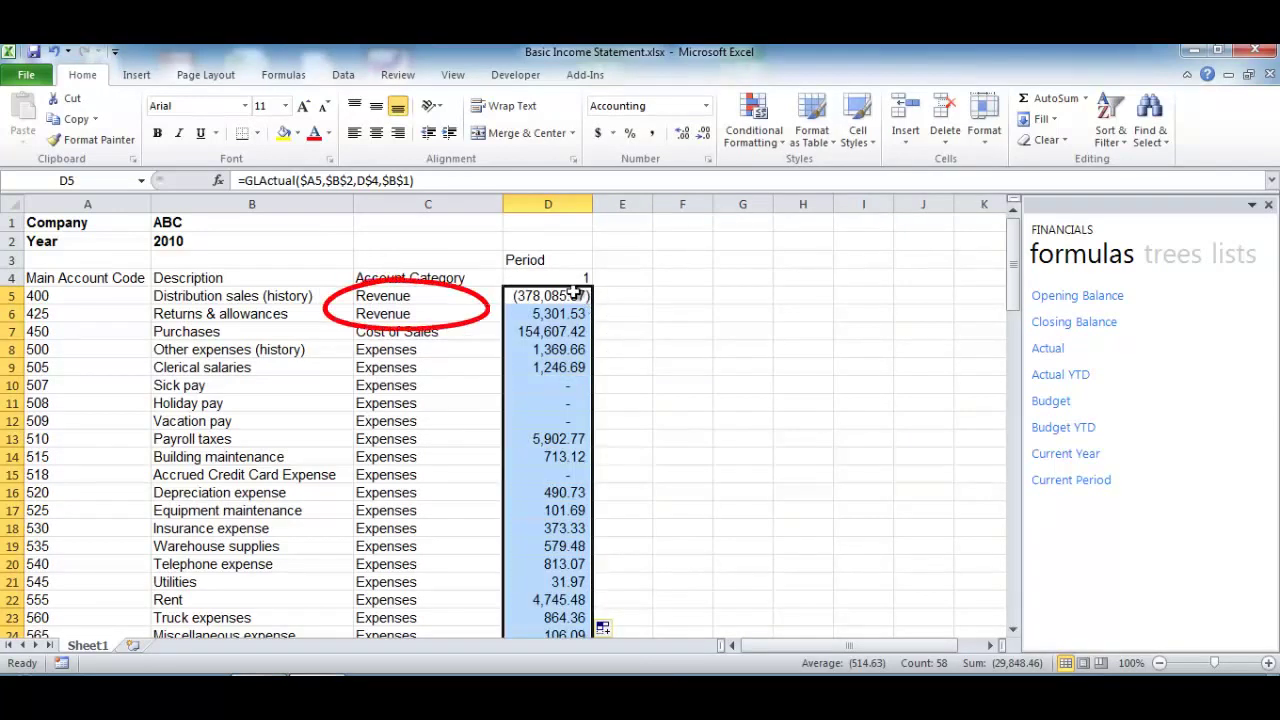
- Recalculate D5 and D6 so they show 378,085.87 and (5,301.53)
left_click(571, 294)
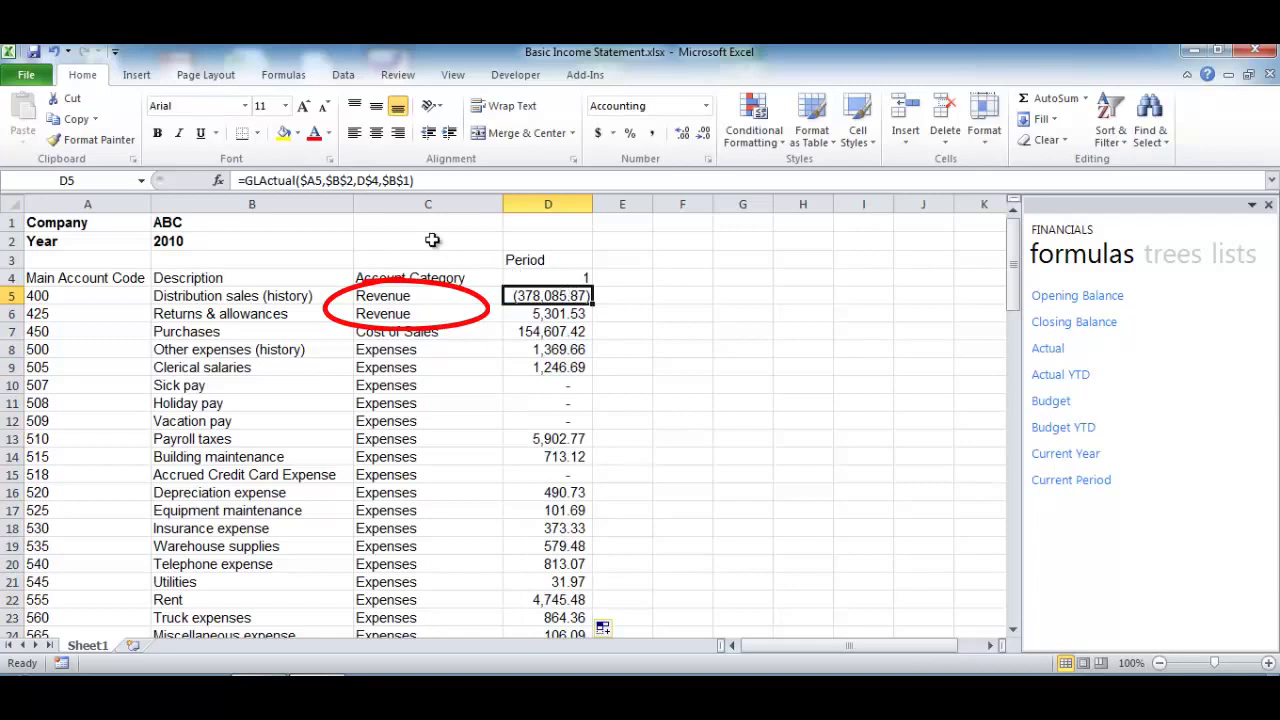
left_click(243, 181)
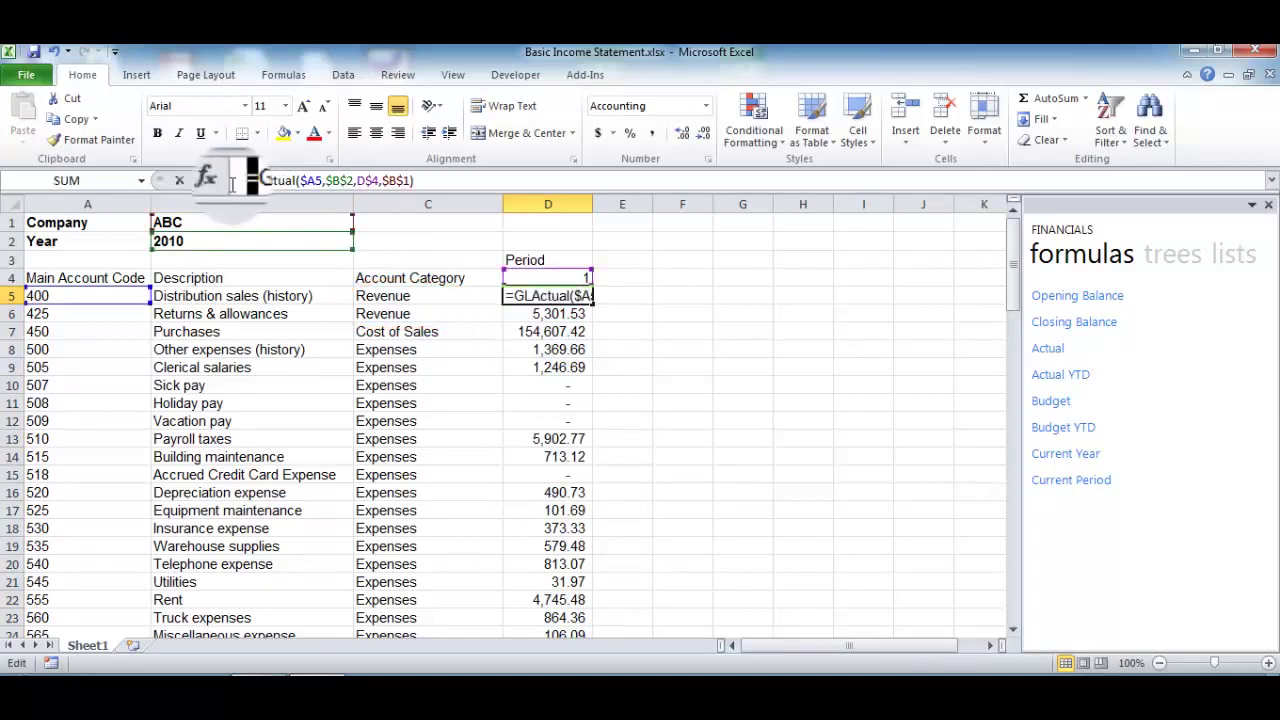
key("Return")
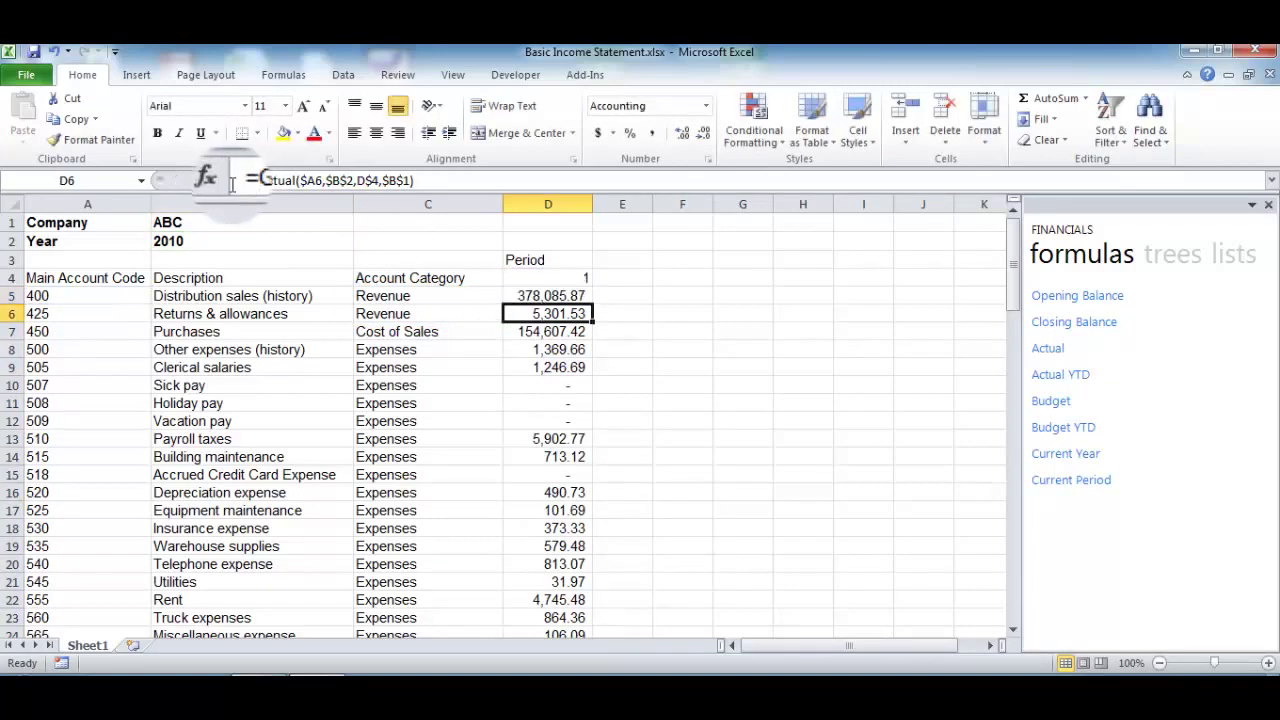
left_click(231, 182)
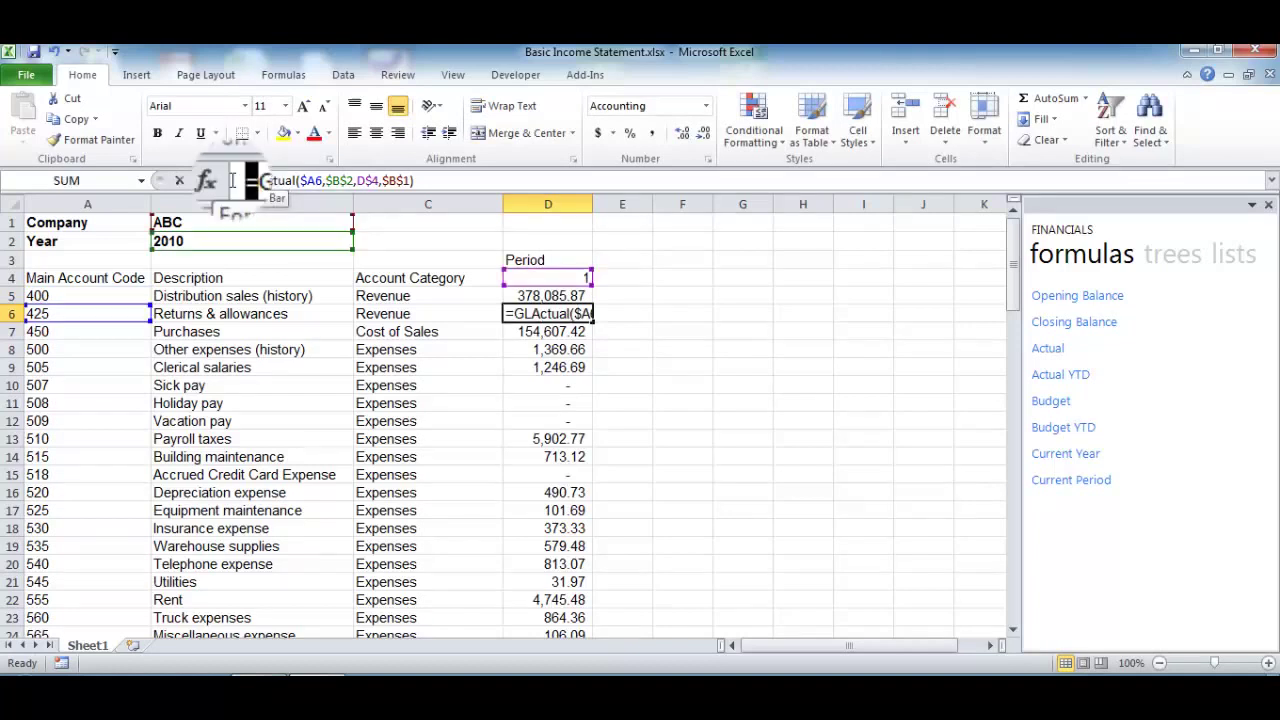
key("Return")
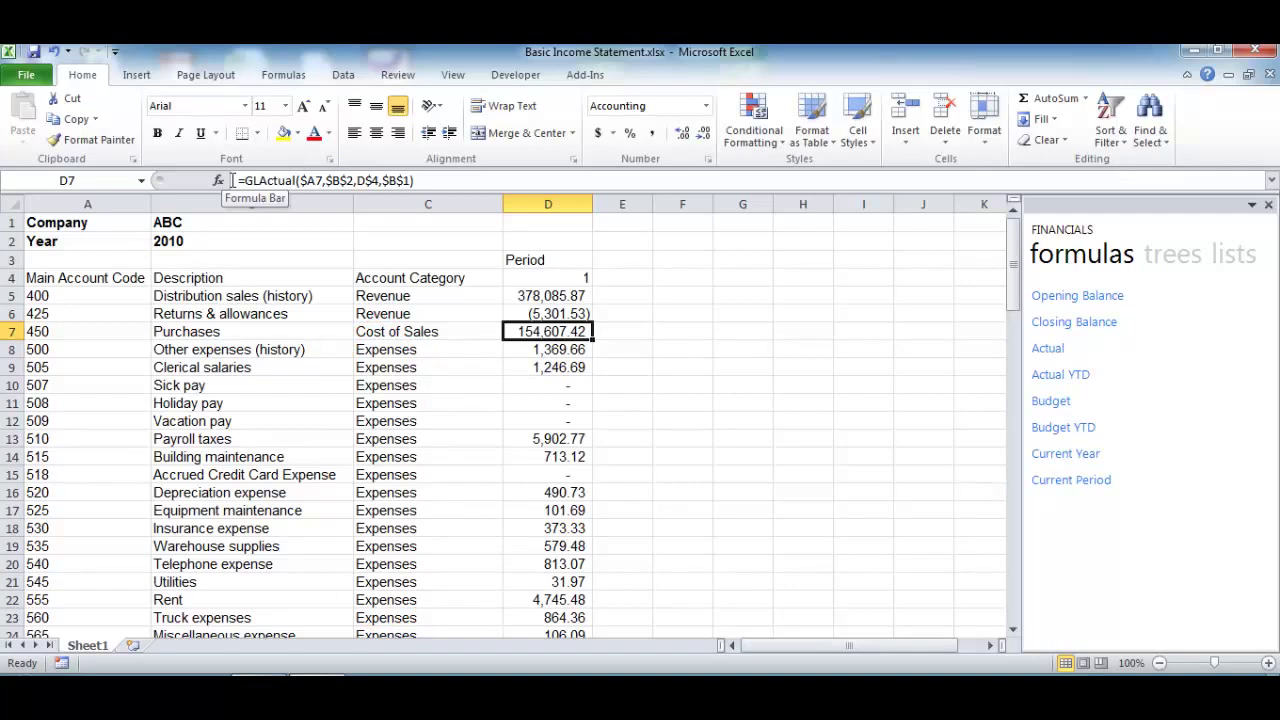
- Insert three blank rows at rows 3–5 and clear the column headings in A7:C7
left_click(80, 259)
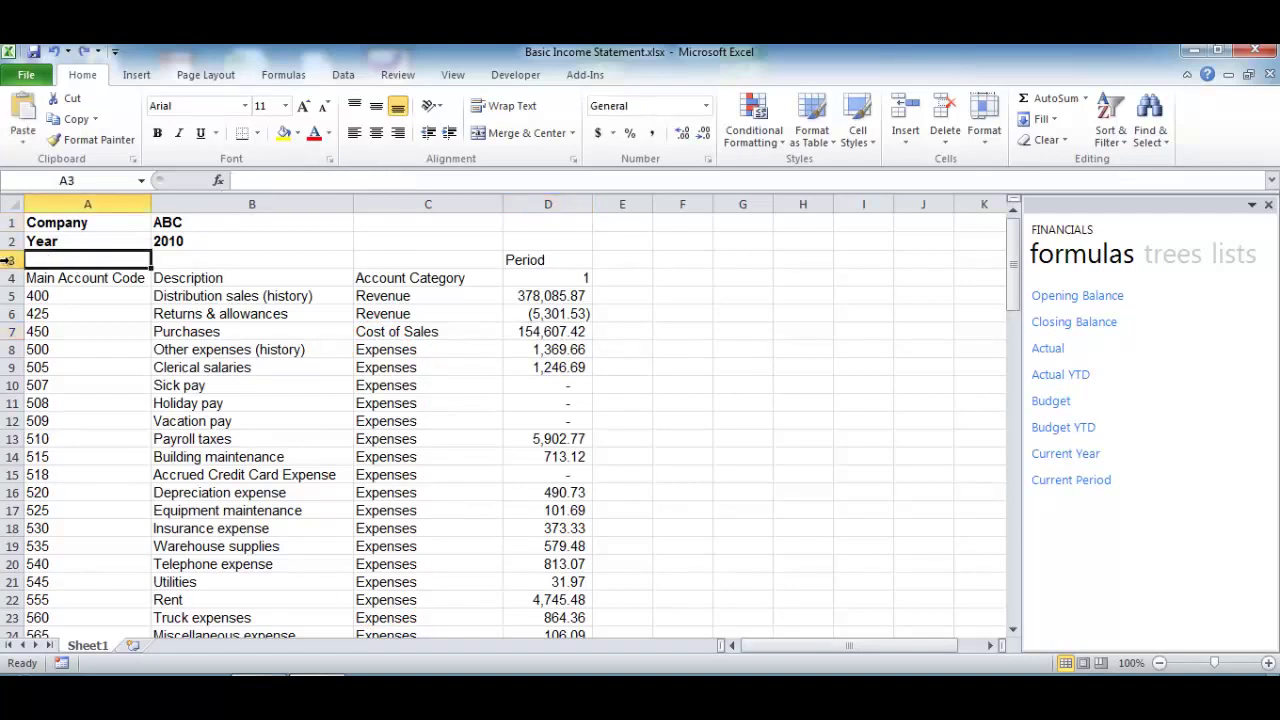
left_click_drag(5, 259, 11, 294)
right_click(12, 298)
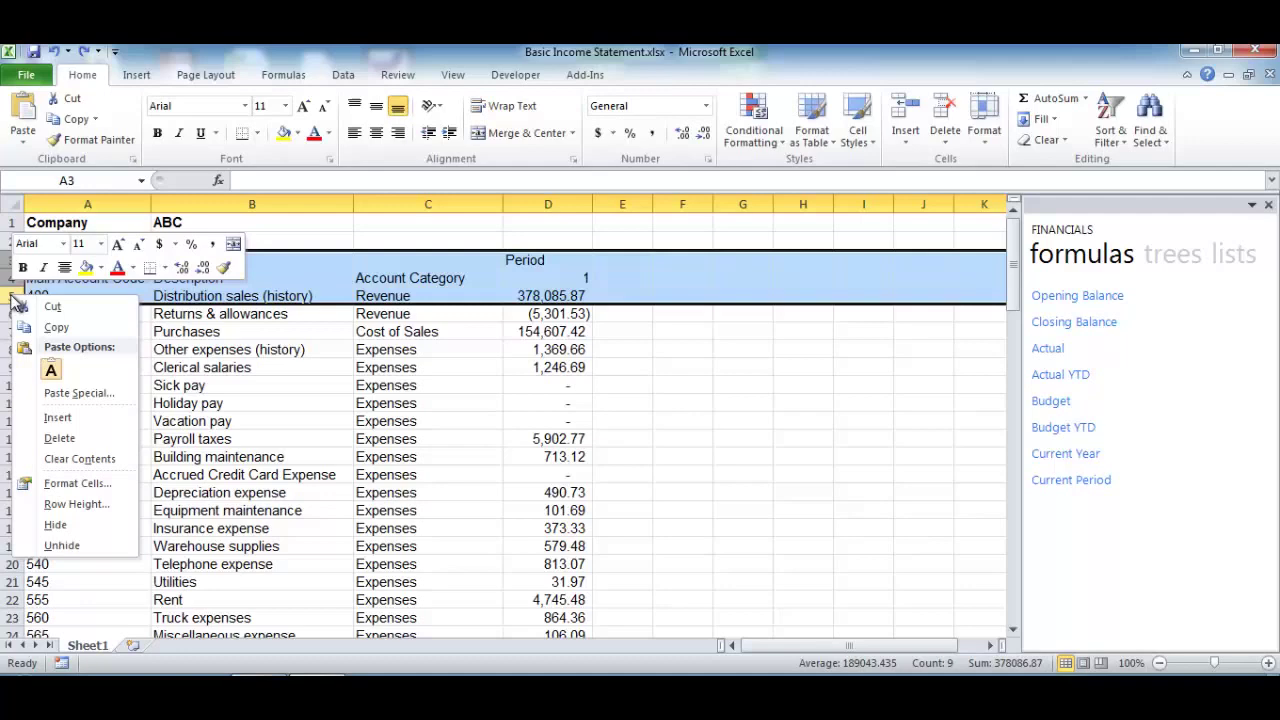
left_click(57, 417)
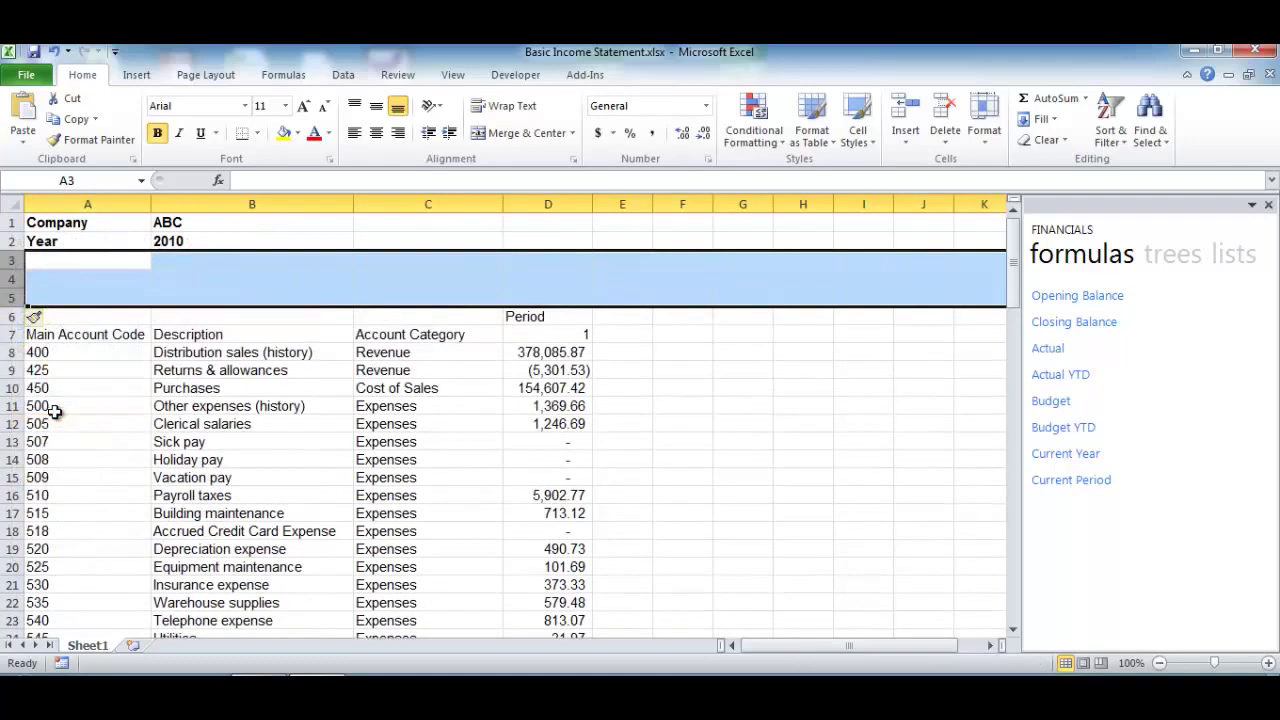
left_click(76, 334)
key("shift+Right")
key("shift+Right")
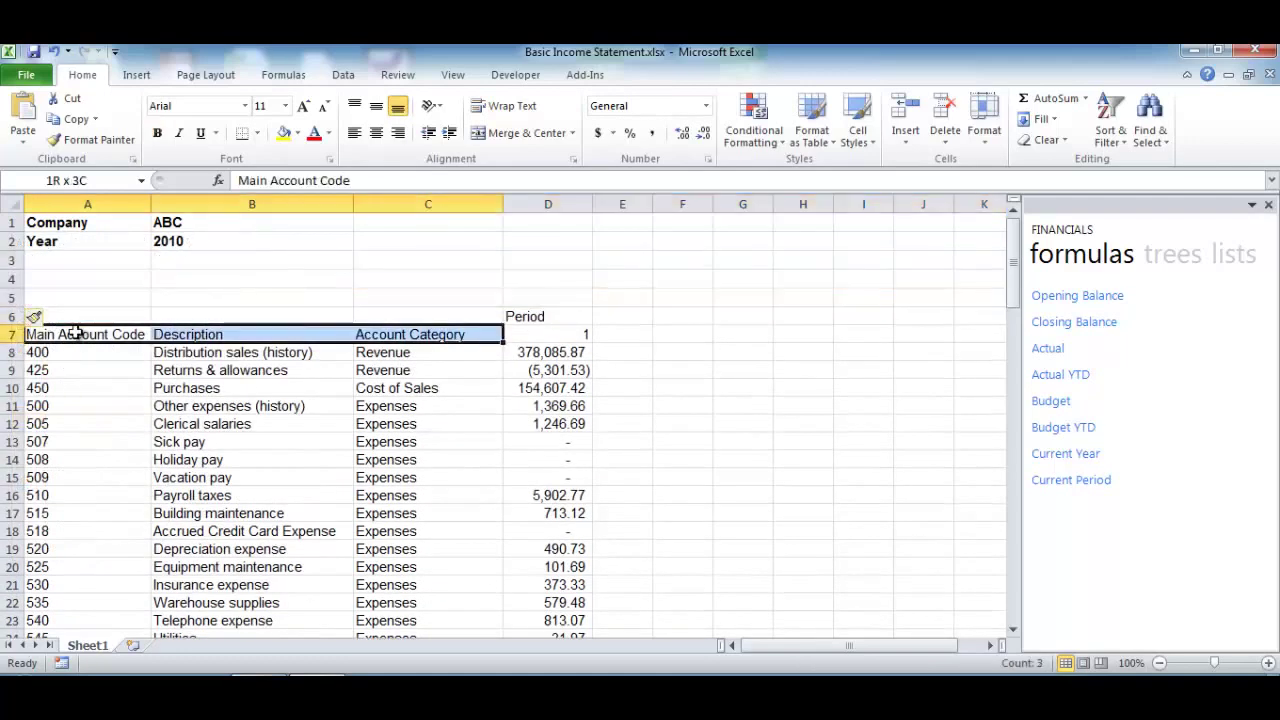
key("Delete")
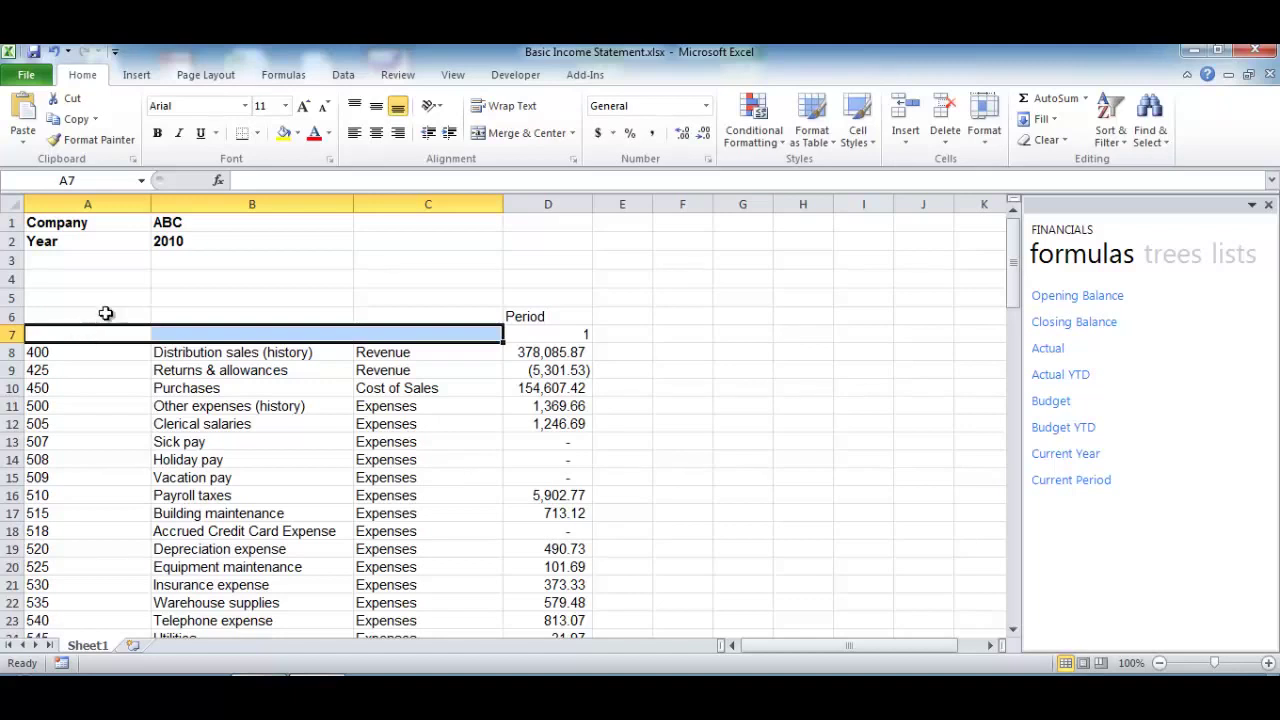
- Merge and center B4:D4 with the title 'ABC Company Income Statement'
left_click(172, 283)
key("shift+Right")
key("shift+Right")
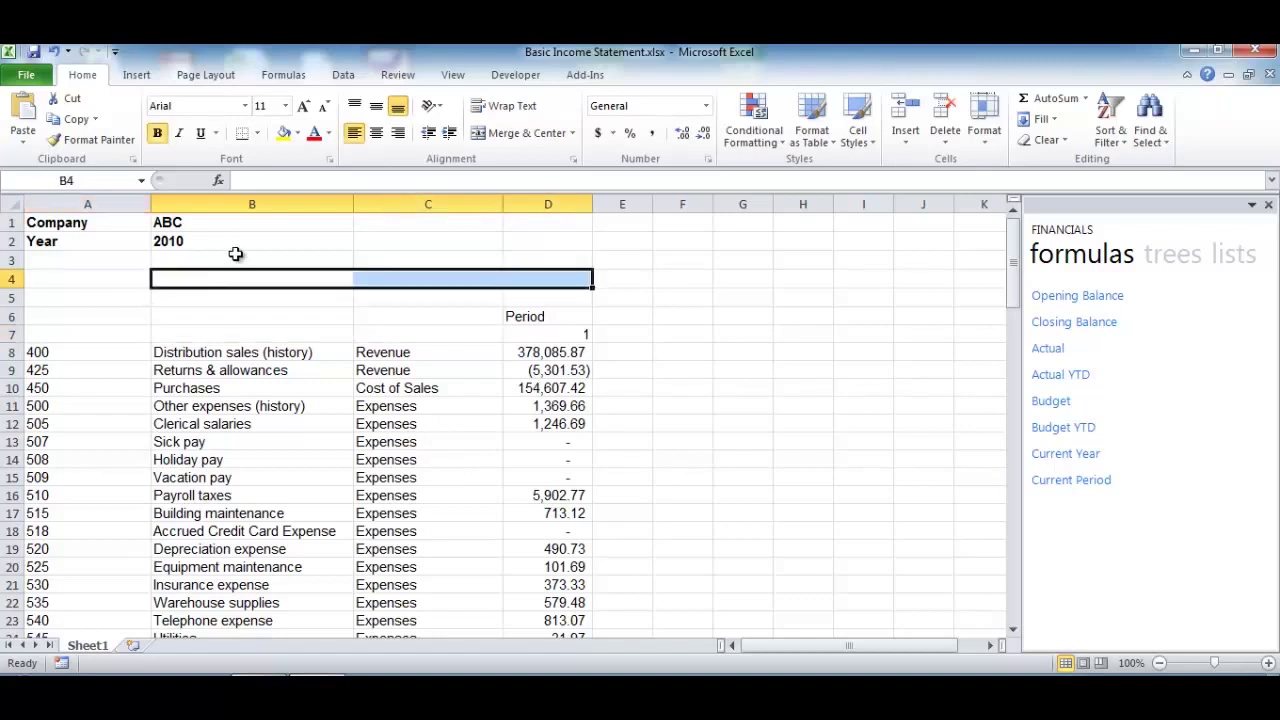
left_click(490, 139)
type("AB")
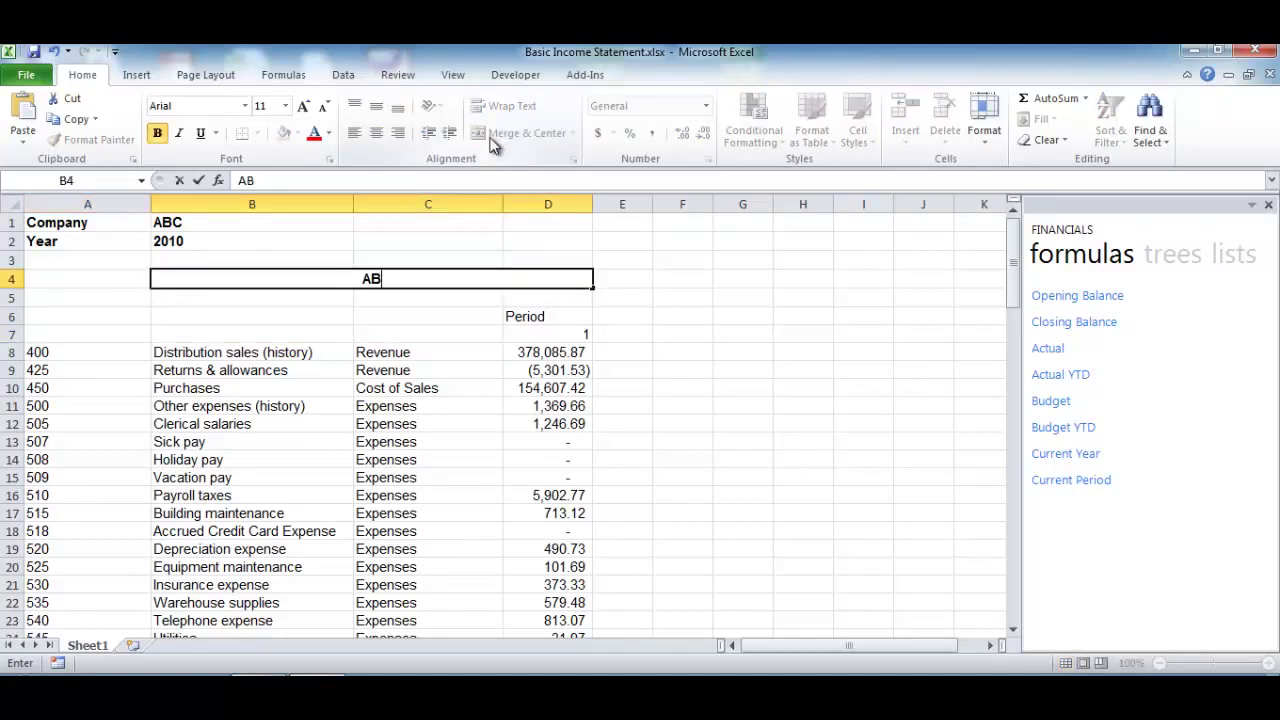
type("C Company")
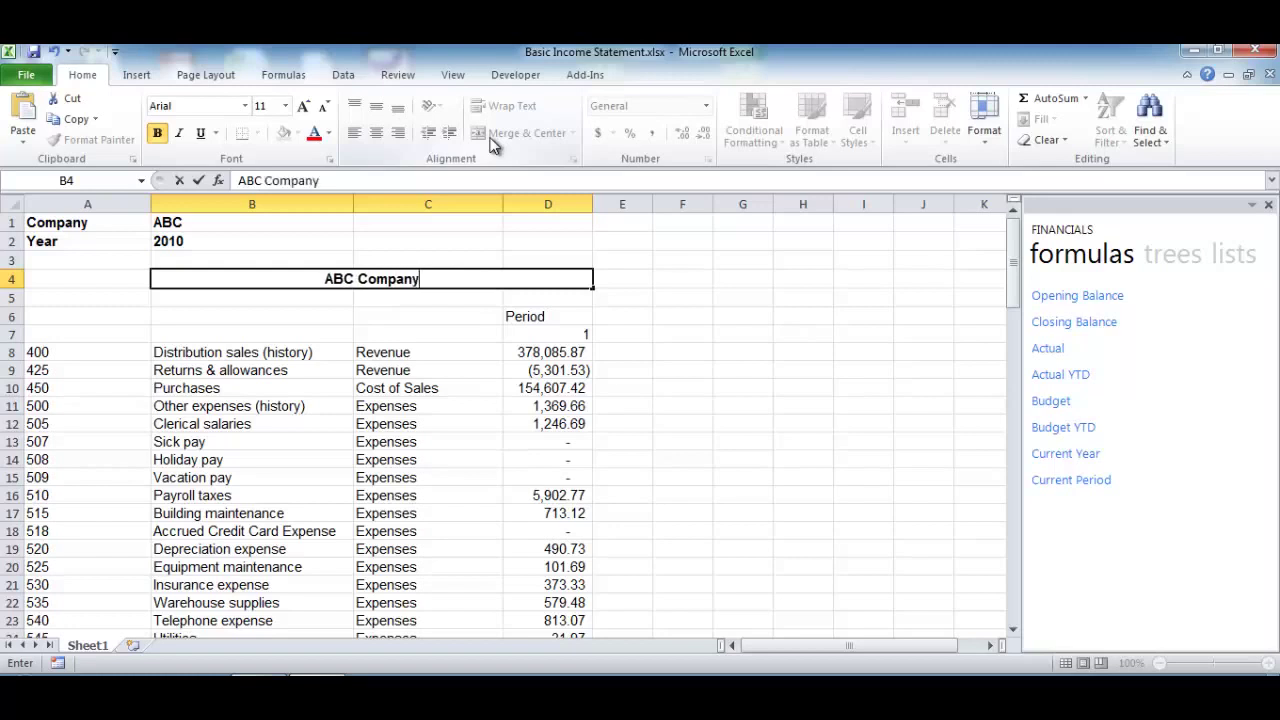
type(" Income Statement")
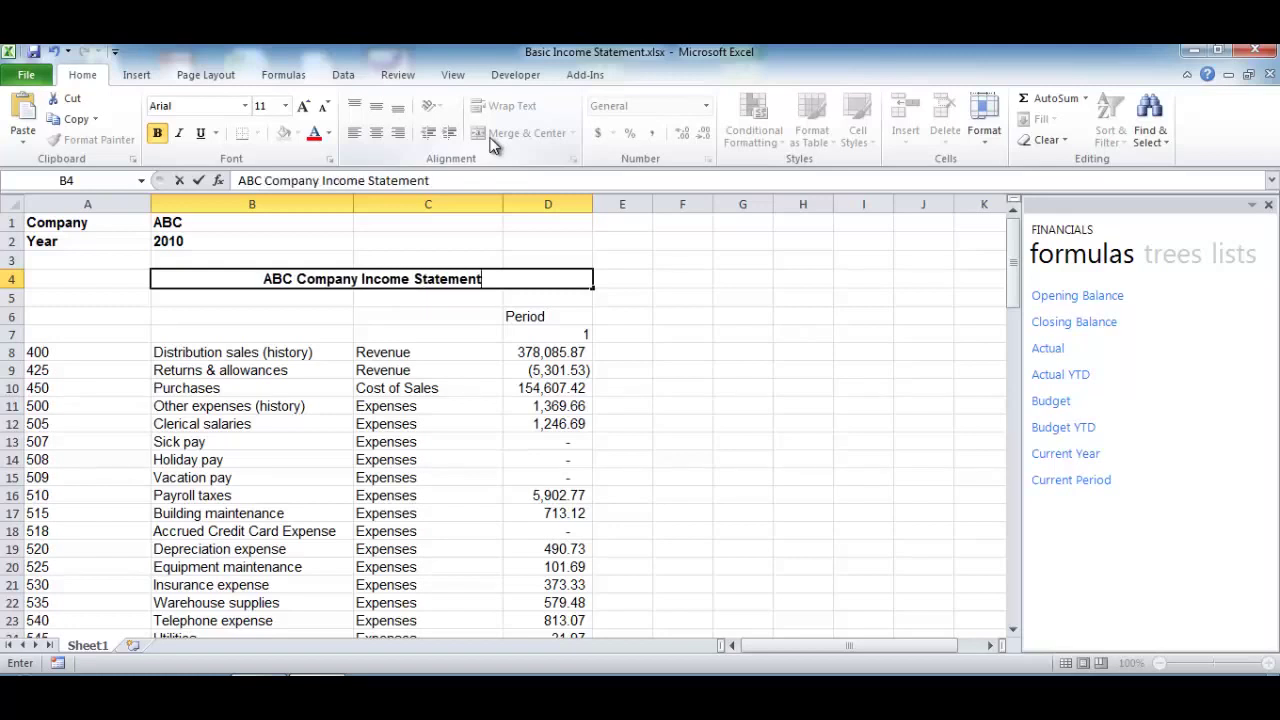
key("Return")
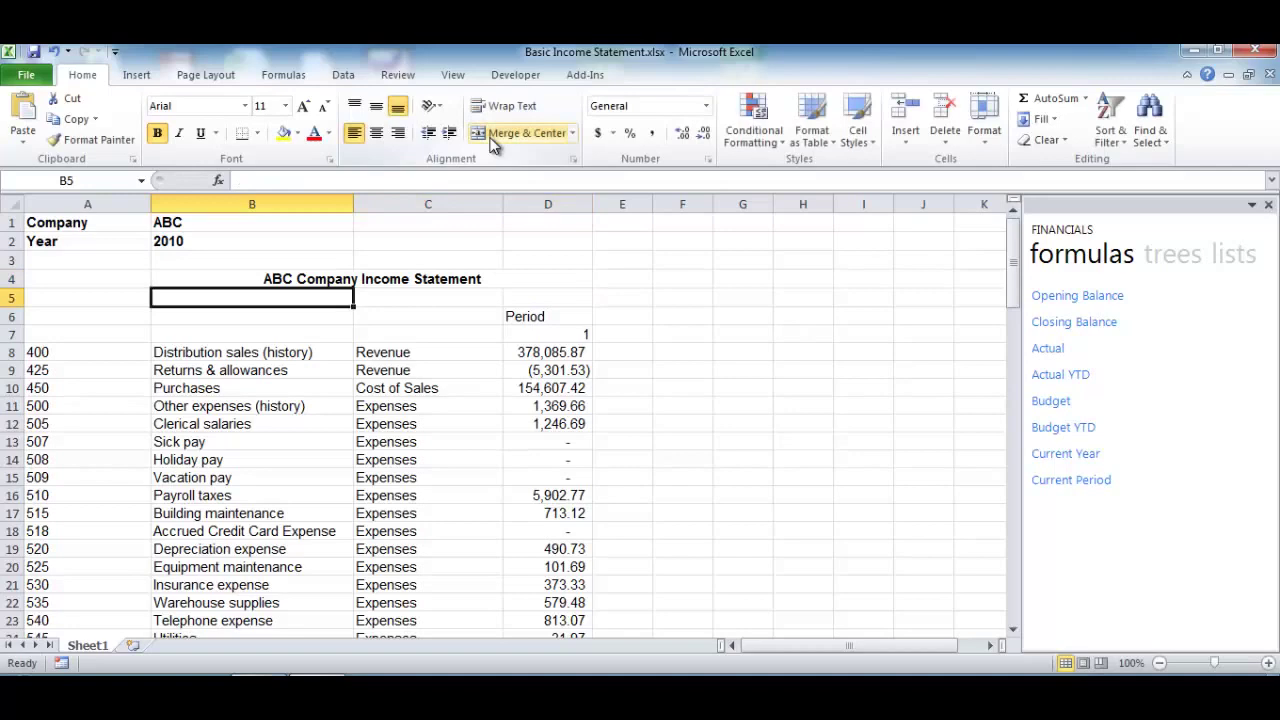
- Insert a blank column at B and move the ABC and 2010 values into it
right_click(336, 204)
left_click(380, 324)
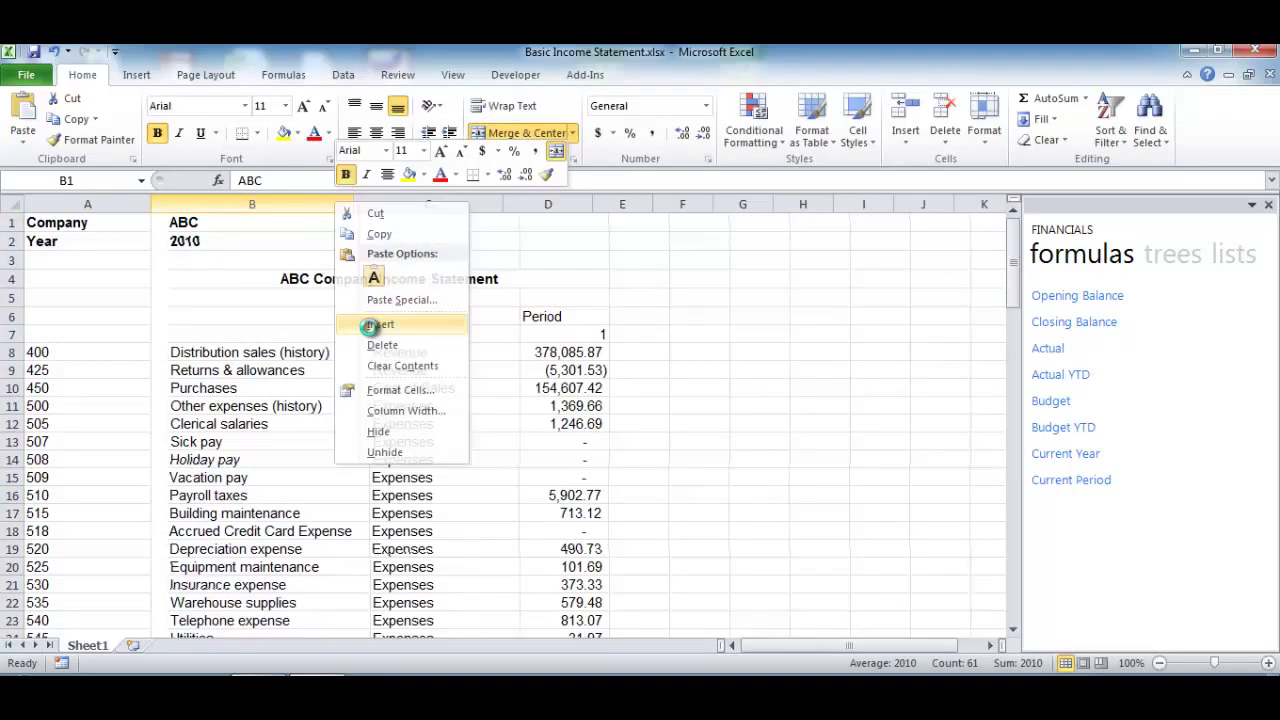
left_click_drag(288, 222, 252, 245)
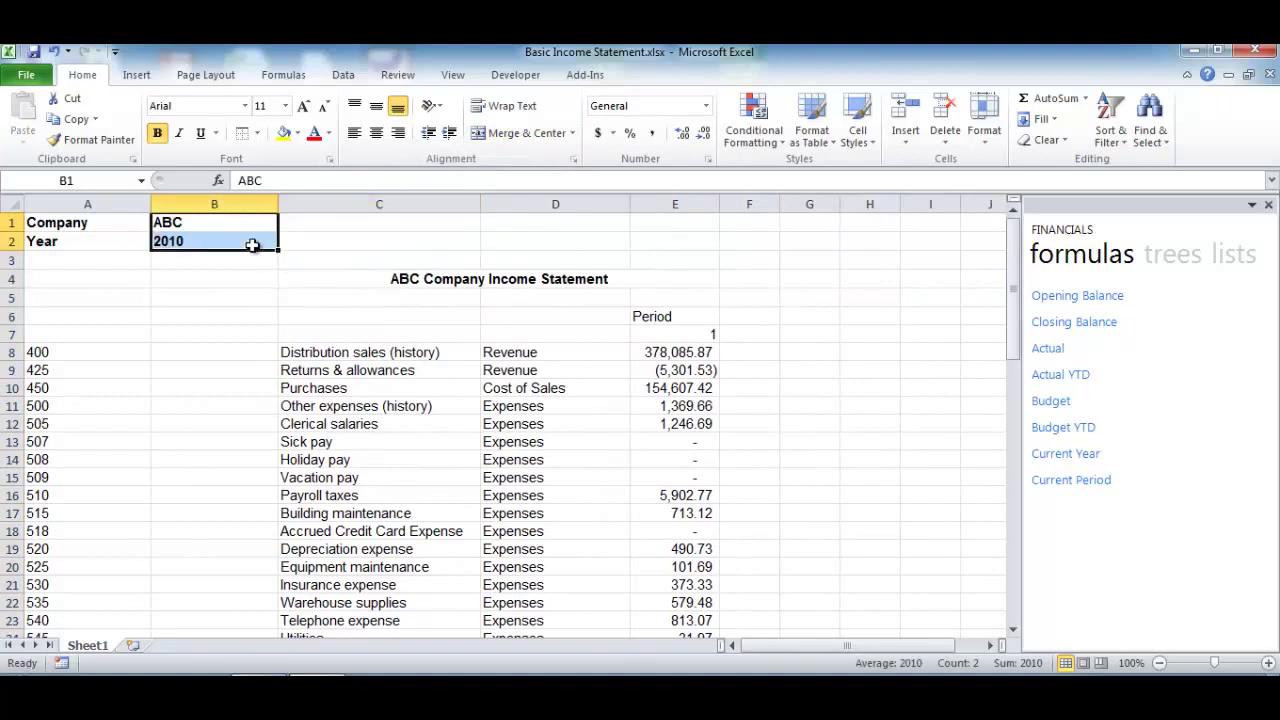
- Insert a row above the first account and add a bold SALES heading in B8
right_click(12, 352)
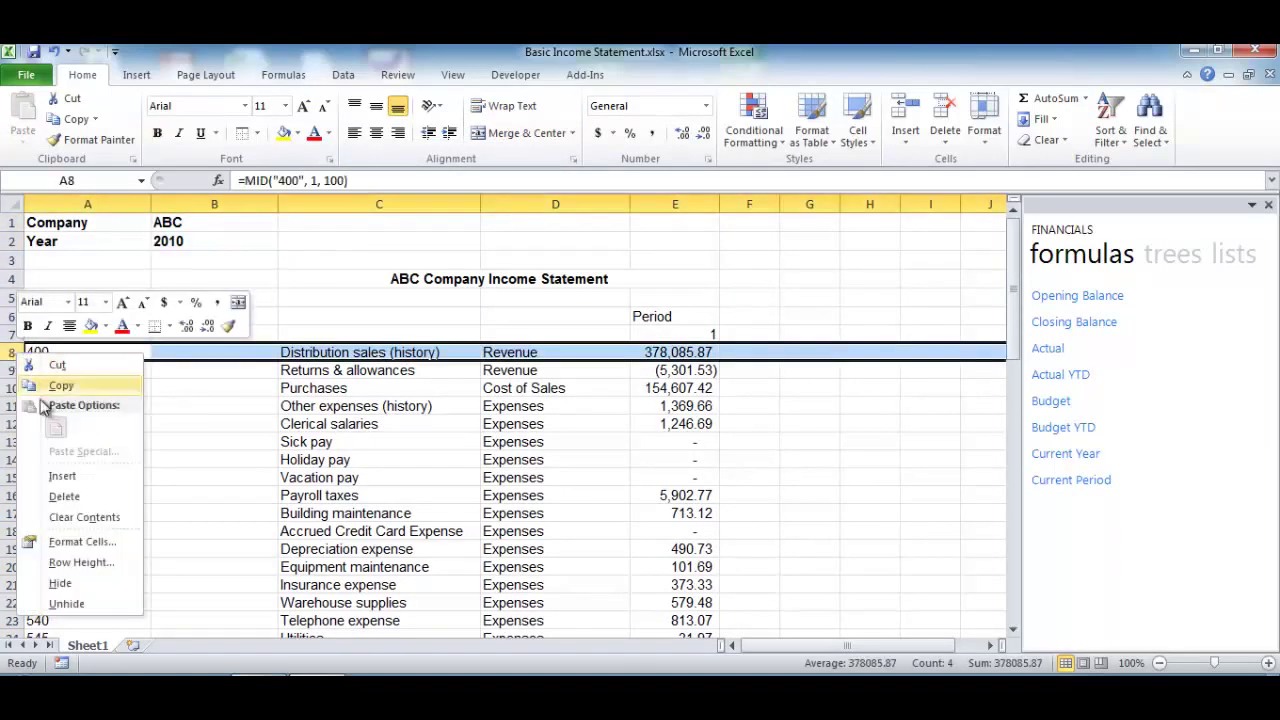
left_click(61, 476)
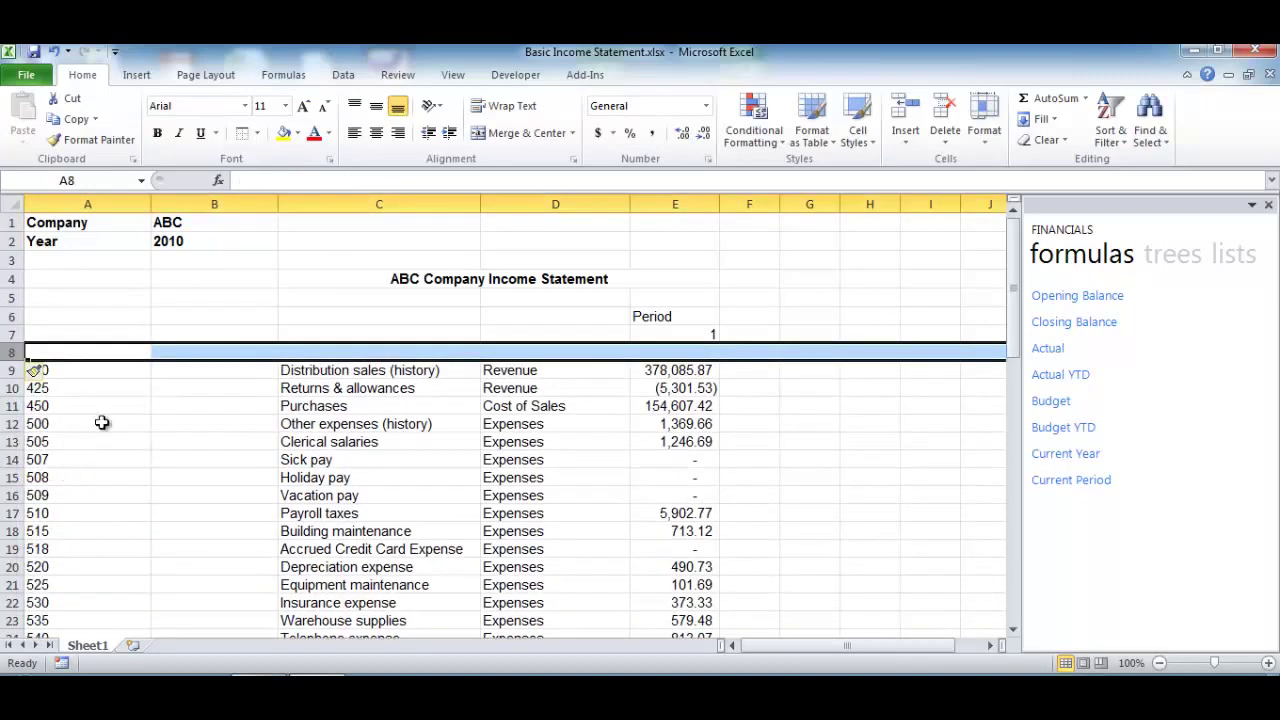
left_click(176, 354)
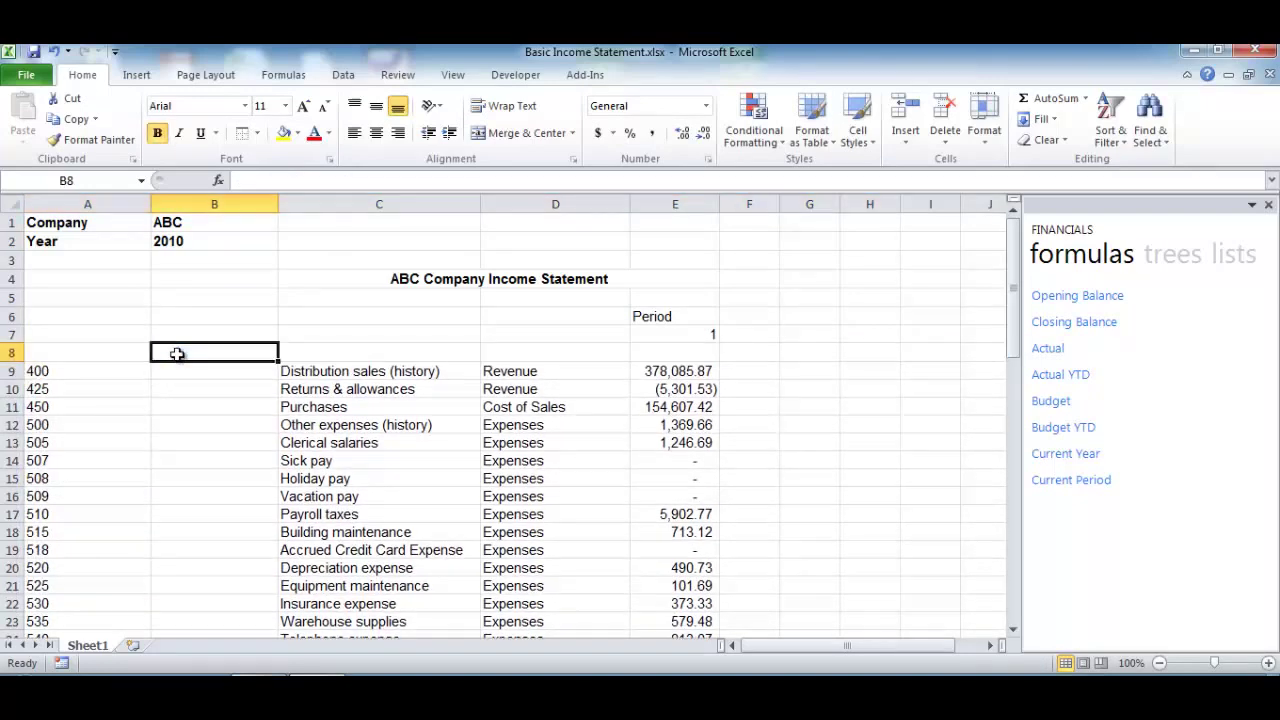
key("ctrl+b")
type("SALES")
key("Return")
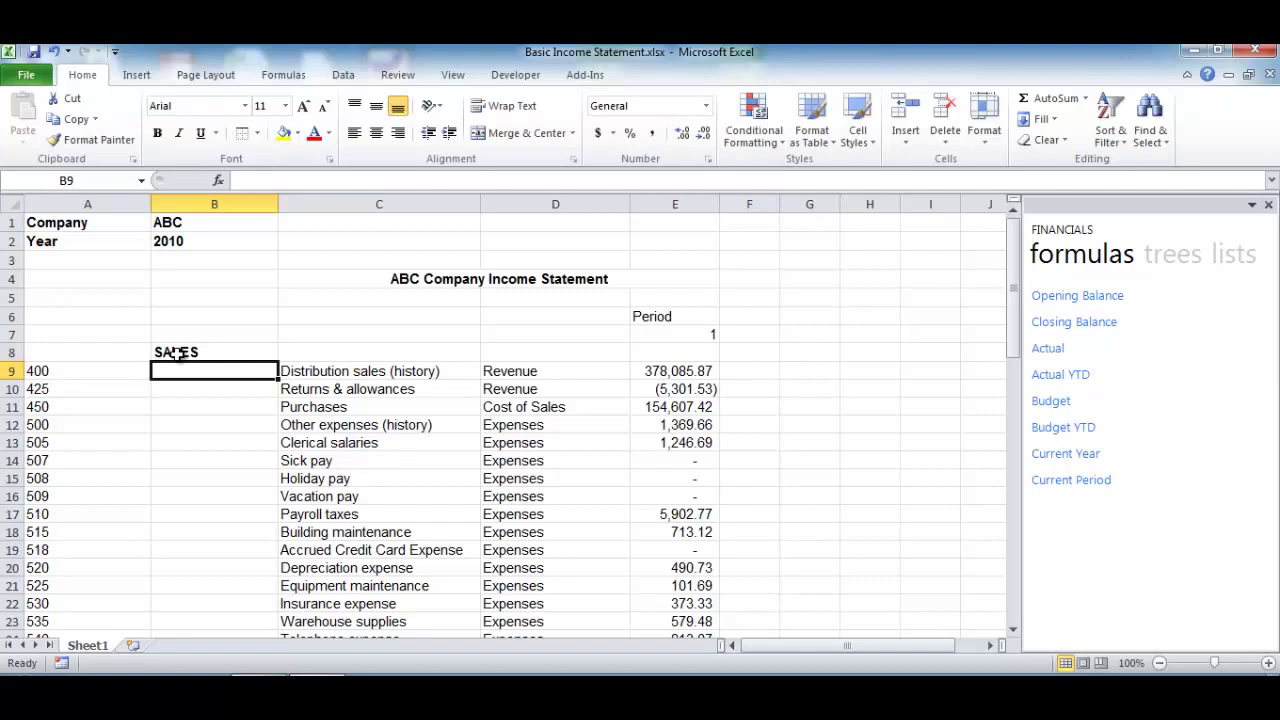
- Insert three rows below revenue and put a bold AutoSum total of 372,784.34 in E11
left_click(645, 408)
left_click_drag(645, 408, 655, 443)
right_click(655, 443)
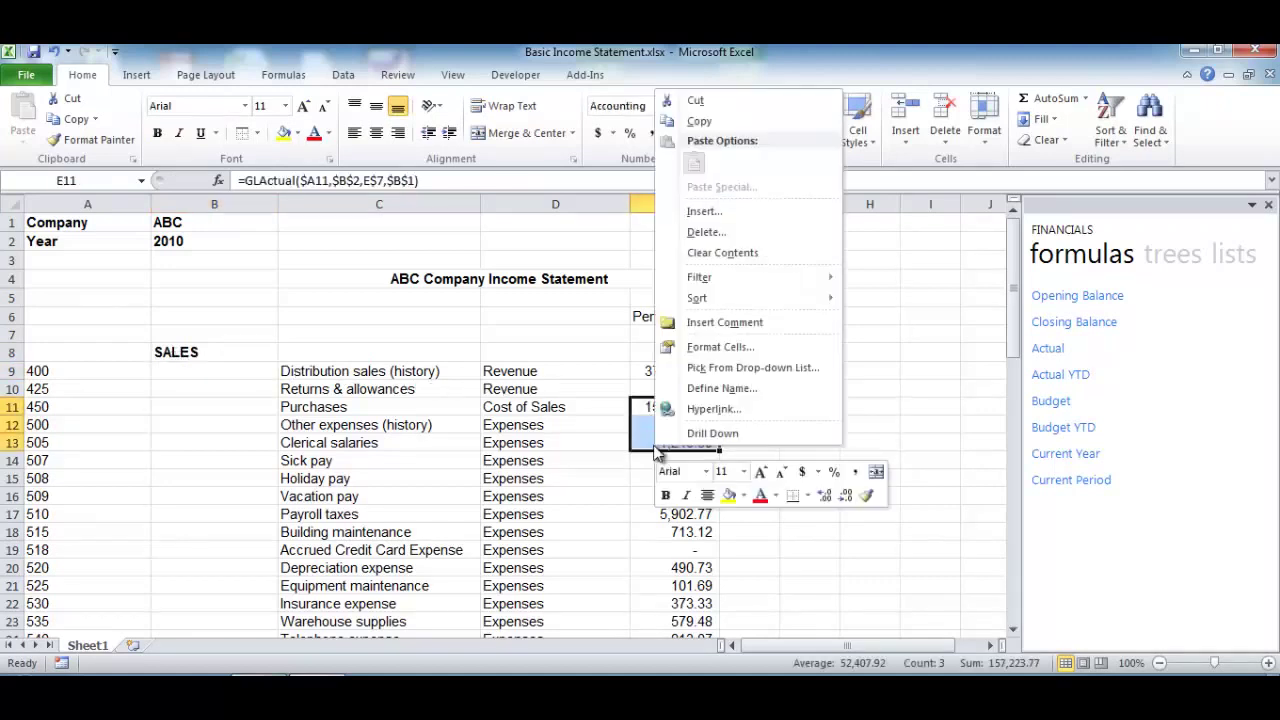
left_click(703, 213)
left_click(690, 217)
left_click(680, 262)
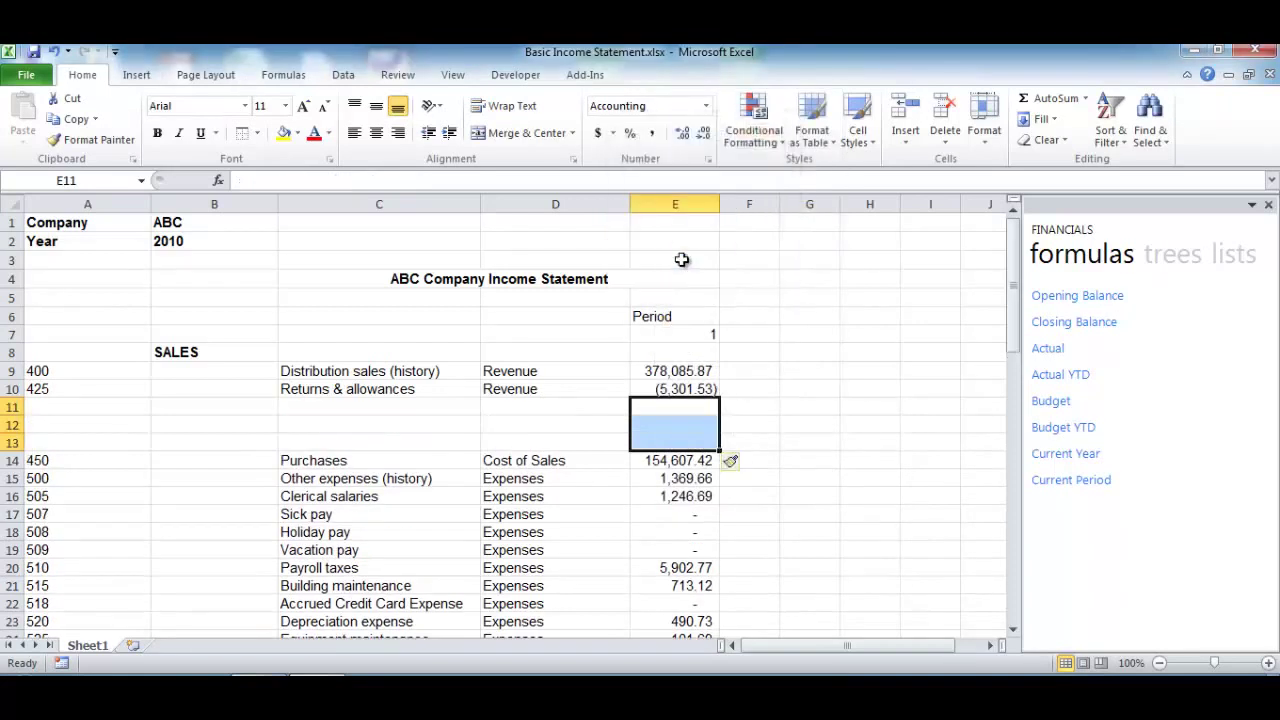
left_click(677, 406)
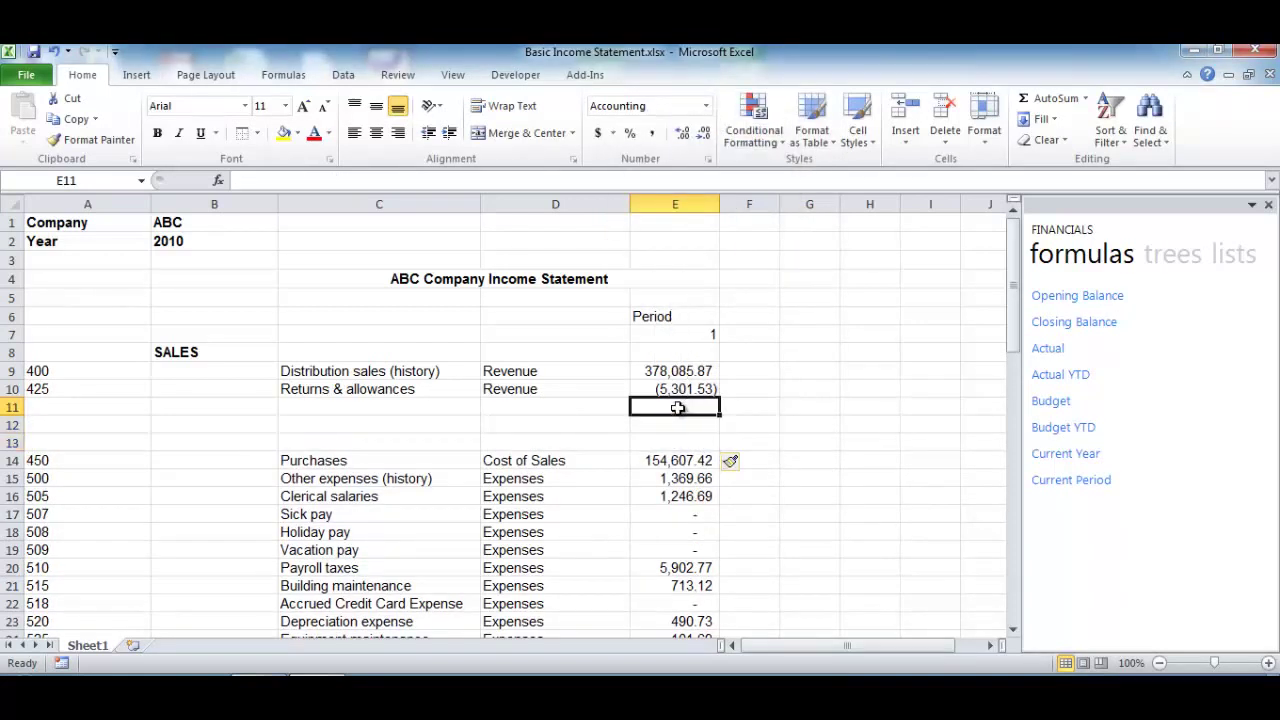
key("ctrl+b")
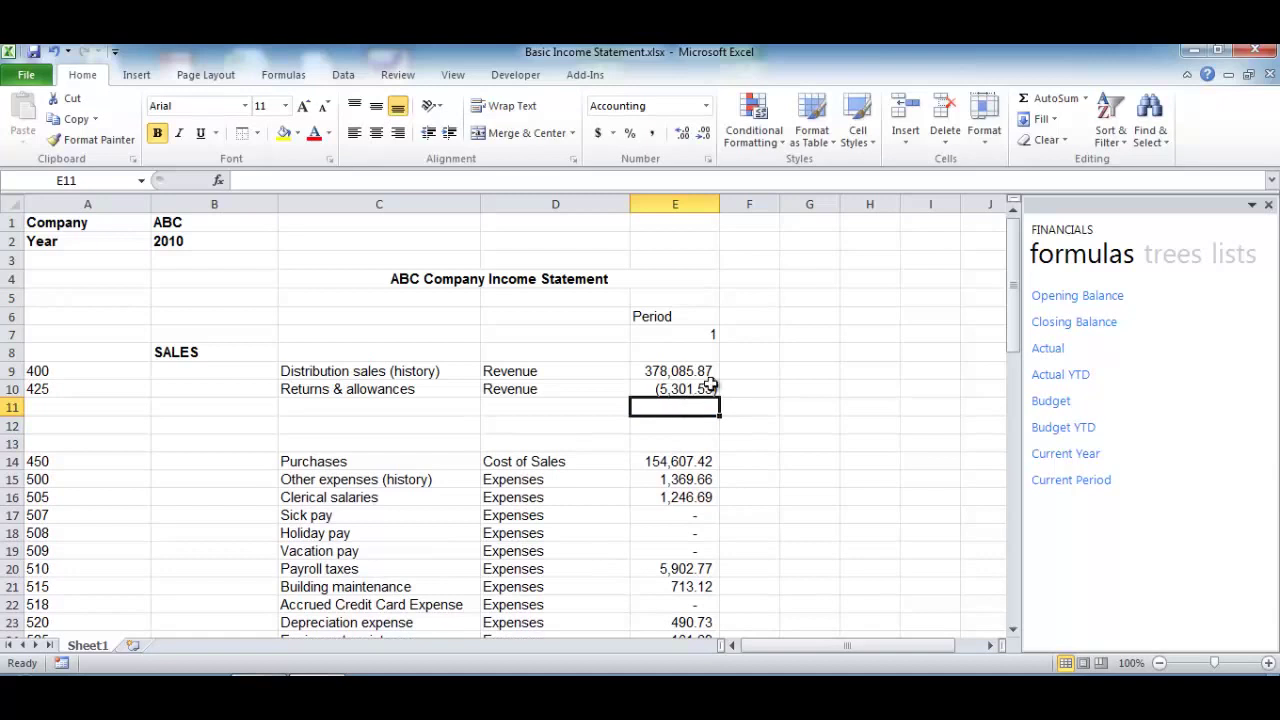
left_click(1045, 98)
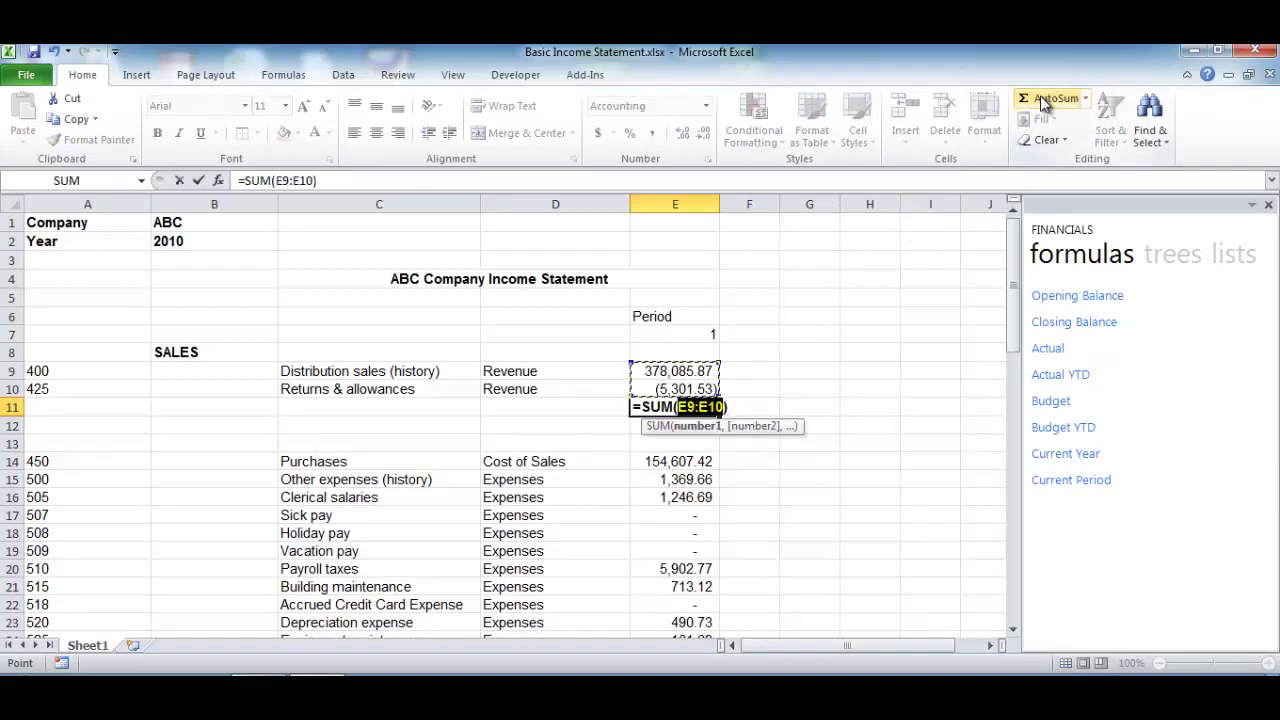
key("Return")
key("Up")
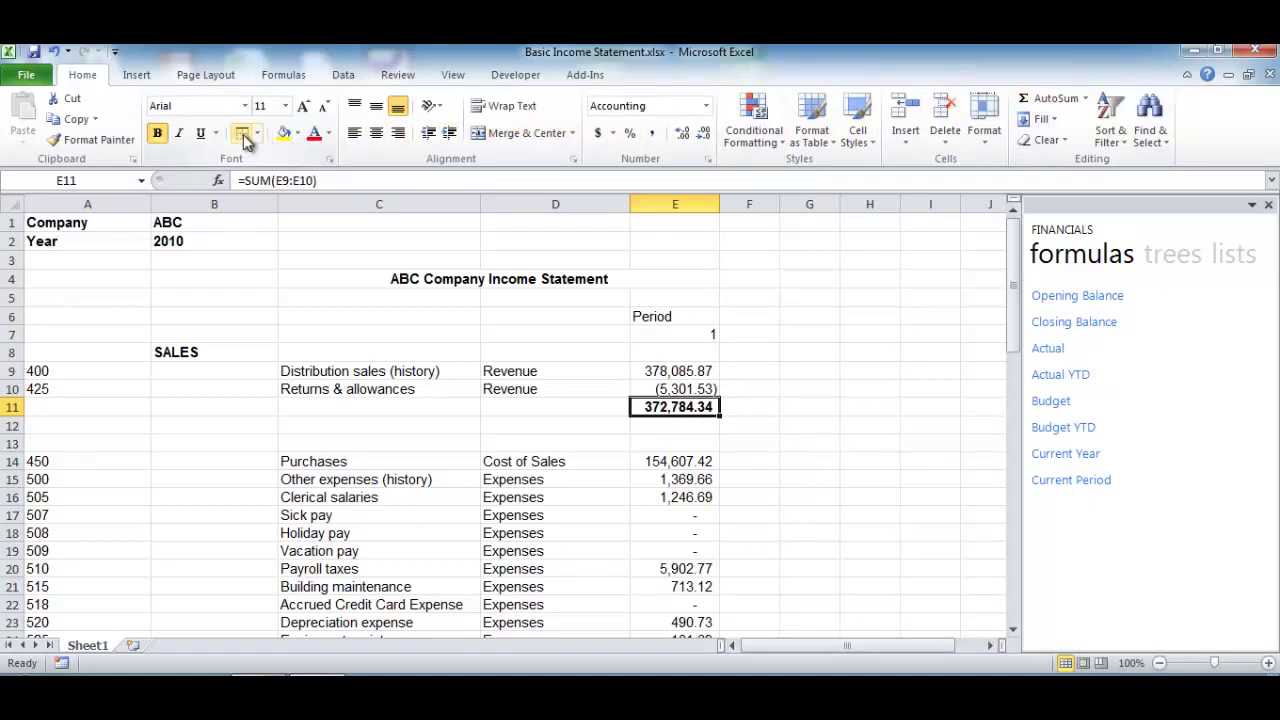
- Add the COST OF SALES heading in B13
left_click(208, 440)
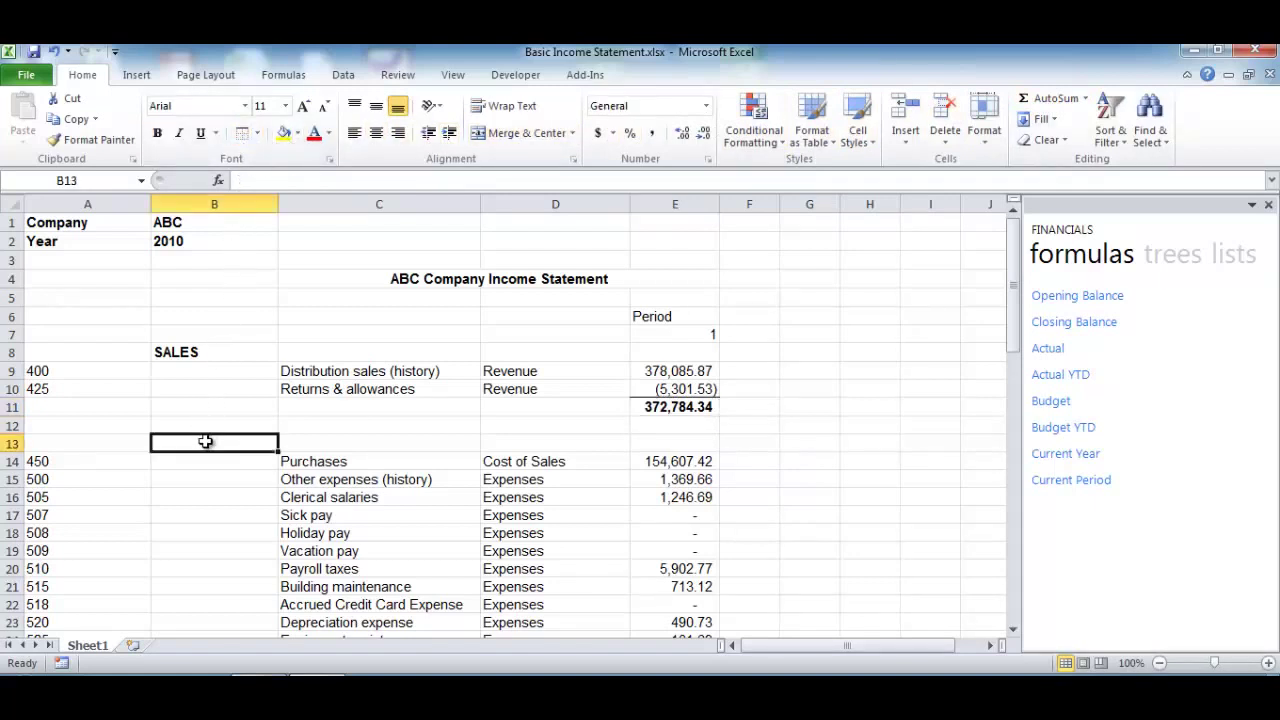
type("COST OF SALES")
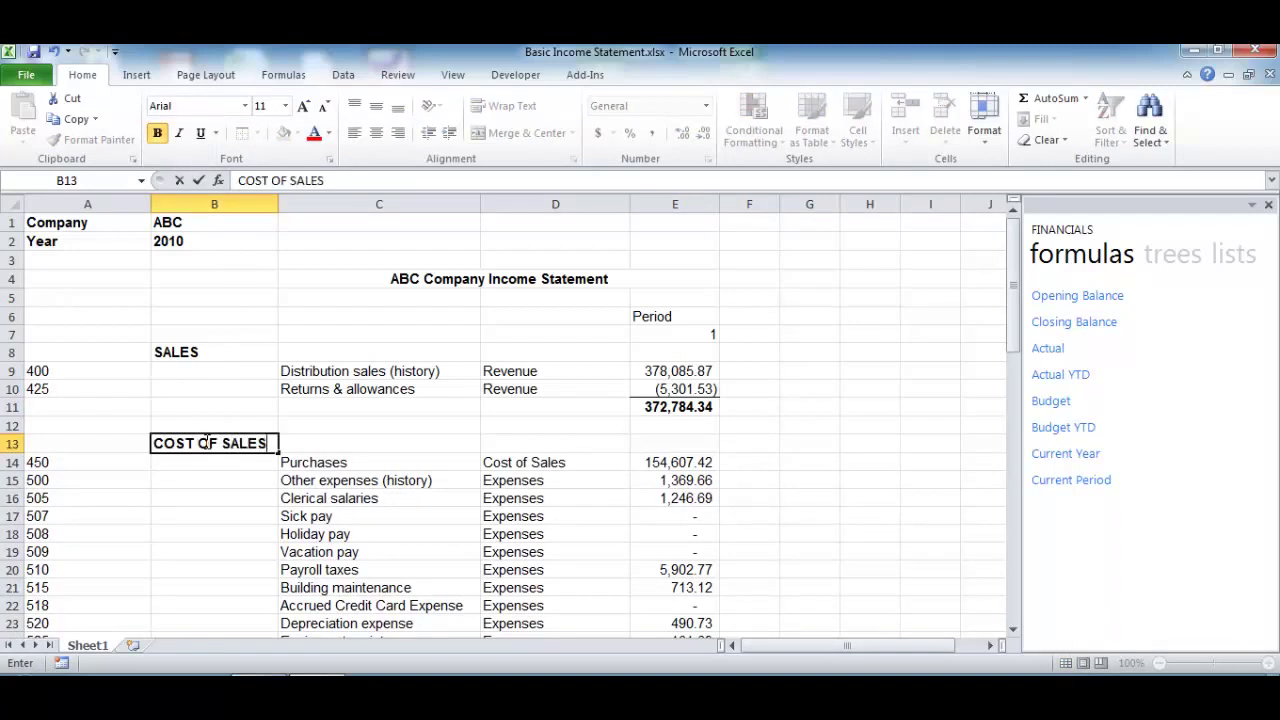
key("Return")
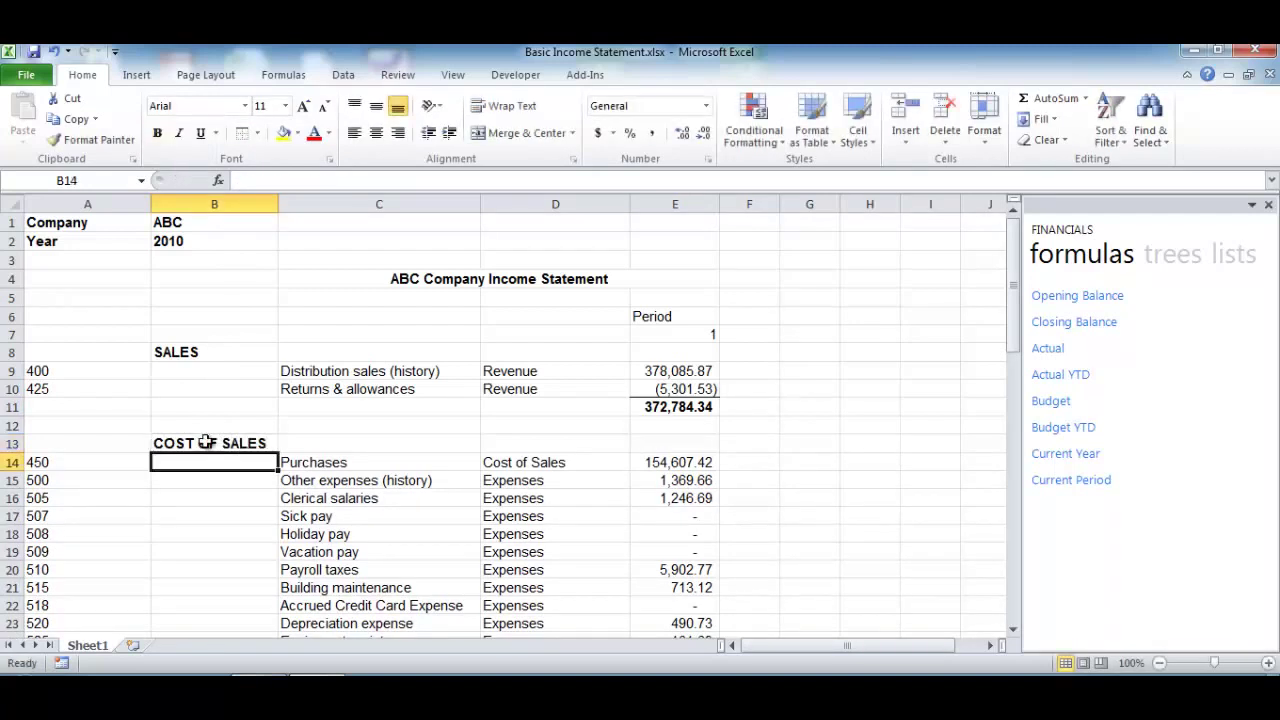
- Insert five blank rows at E15:E19
left_click(652, 482)
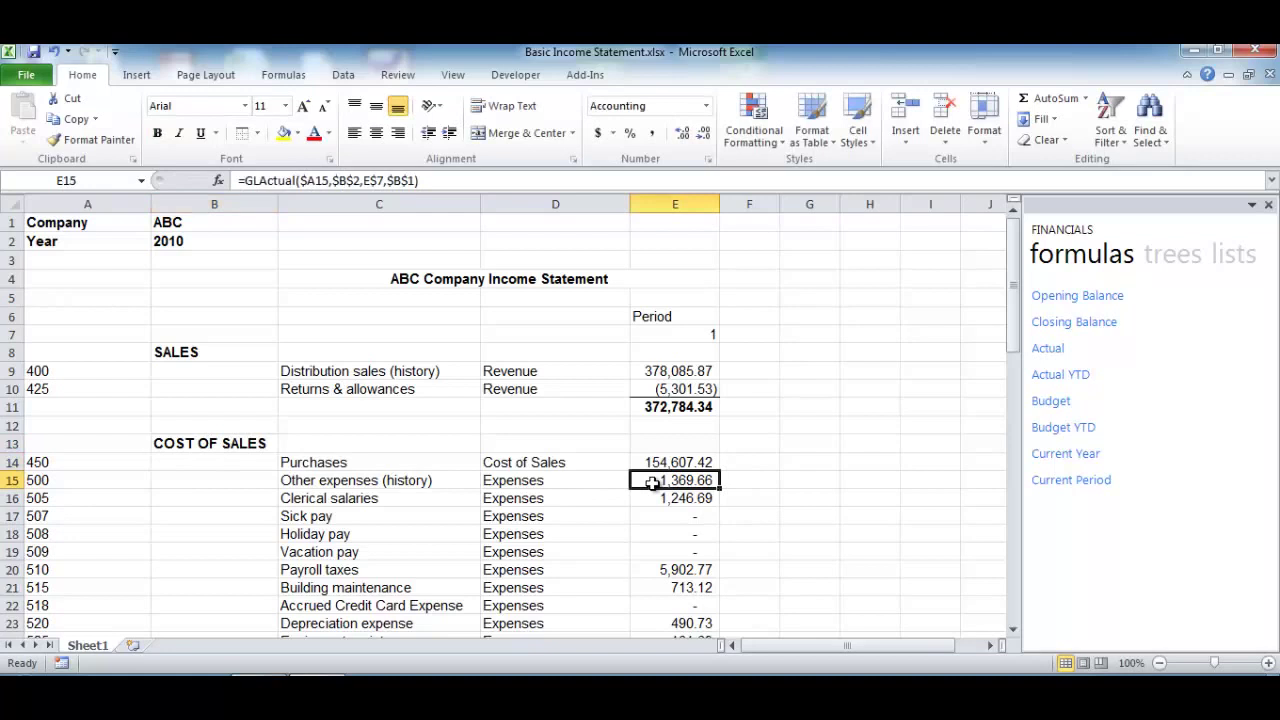
key("shift+Down")
key("shift+Down")
key("shift+Down")
key("shift+Down")
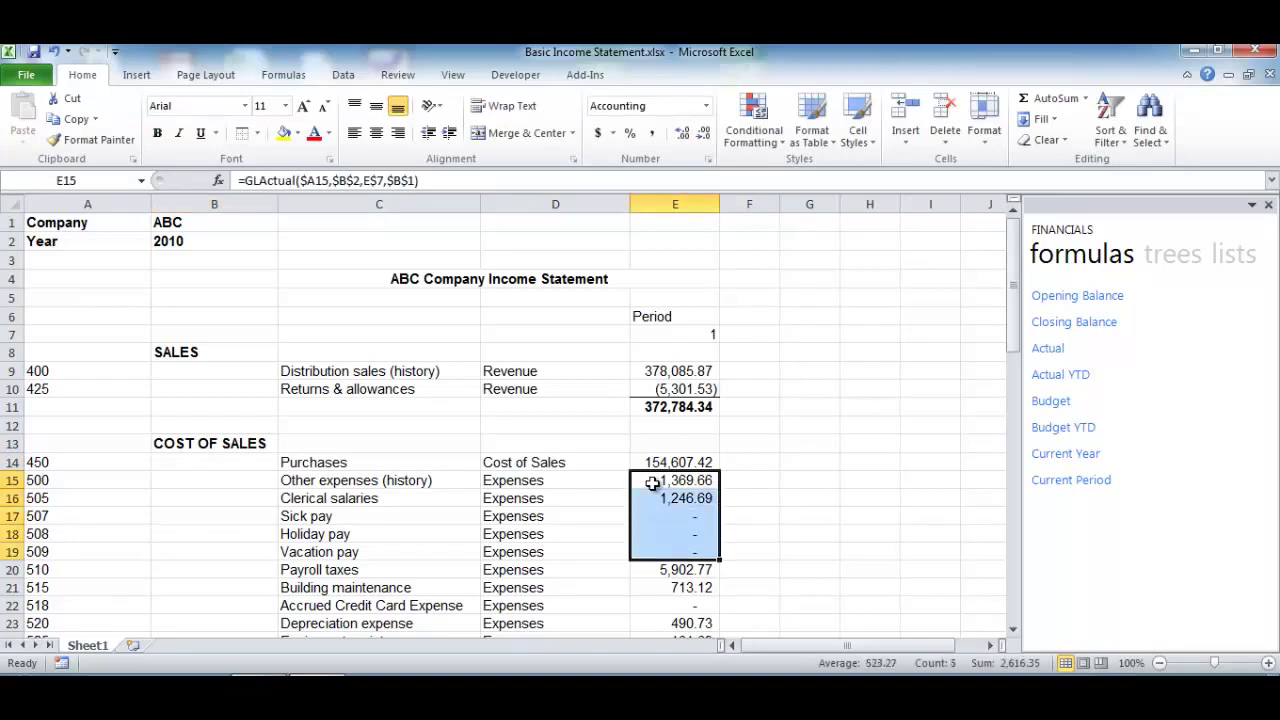
right_click(655, 490)
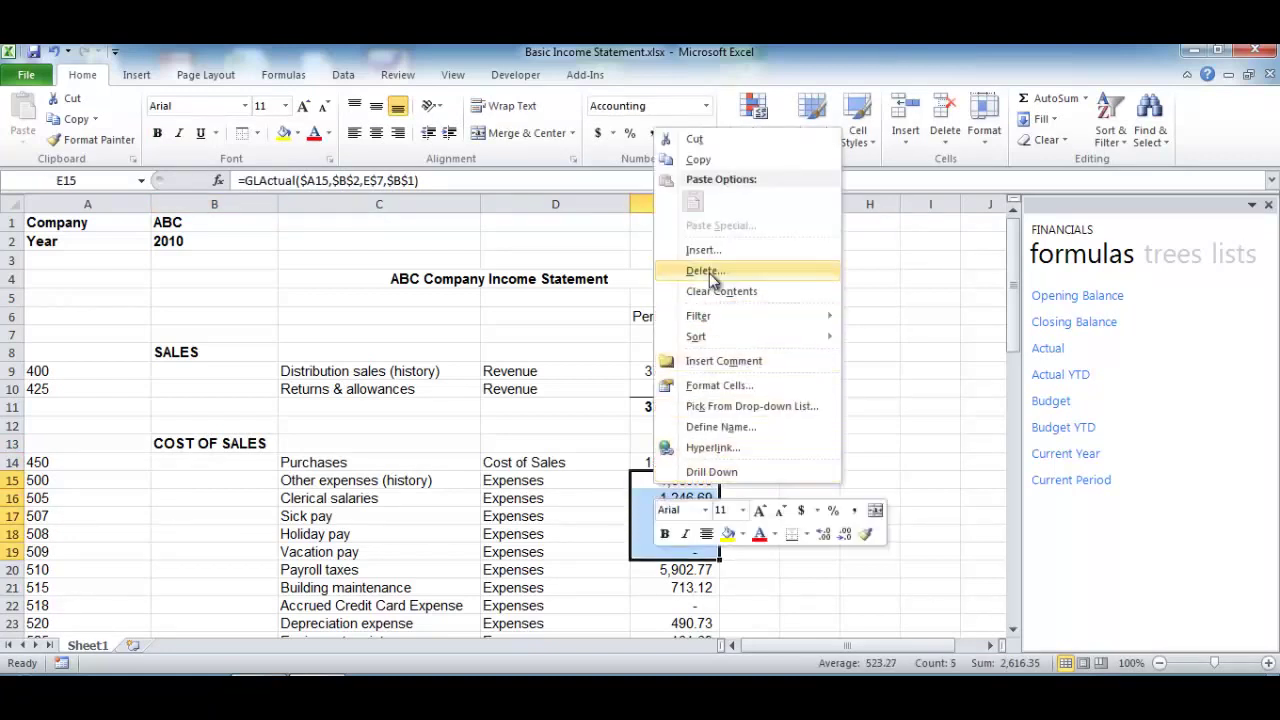
left_click(712, 254)
left_click(700, 251)
left_click(686, 304)
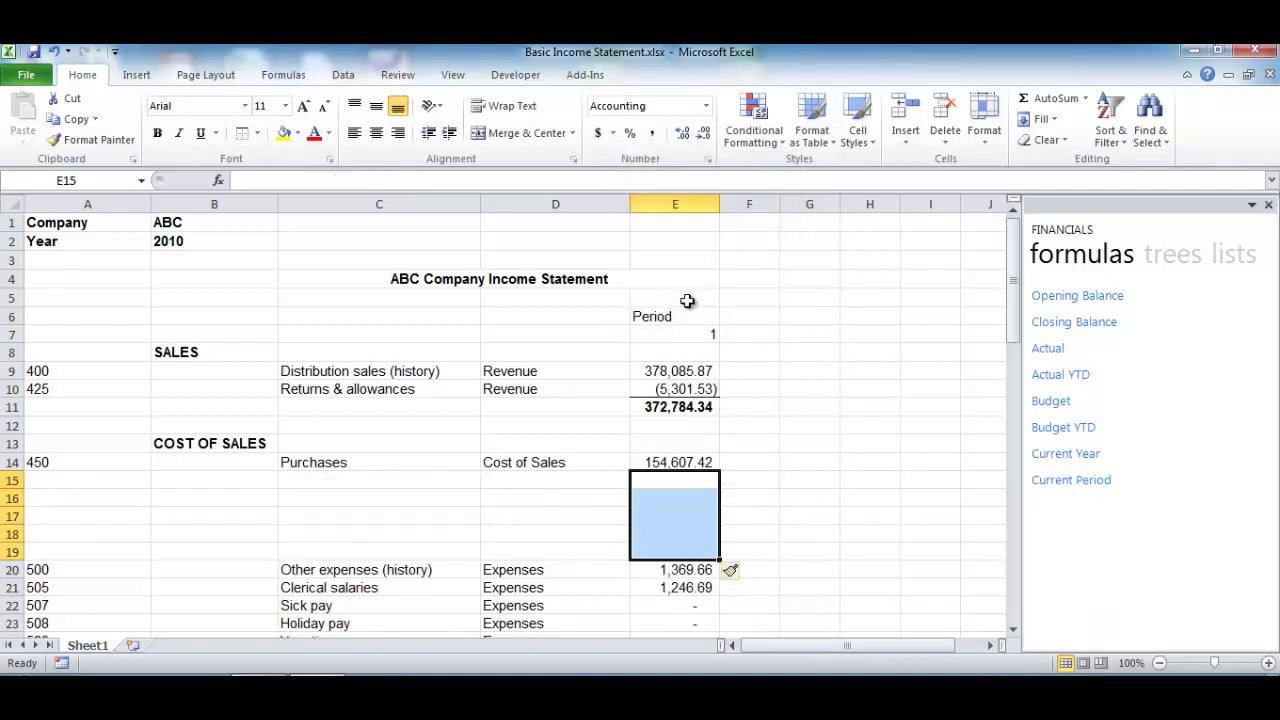
- Put a top-bordered Cost of Sales total of 154,607.42 in E15 by summing Purchases
left_click(679, 479)
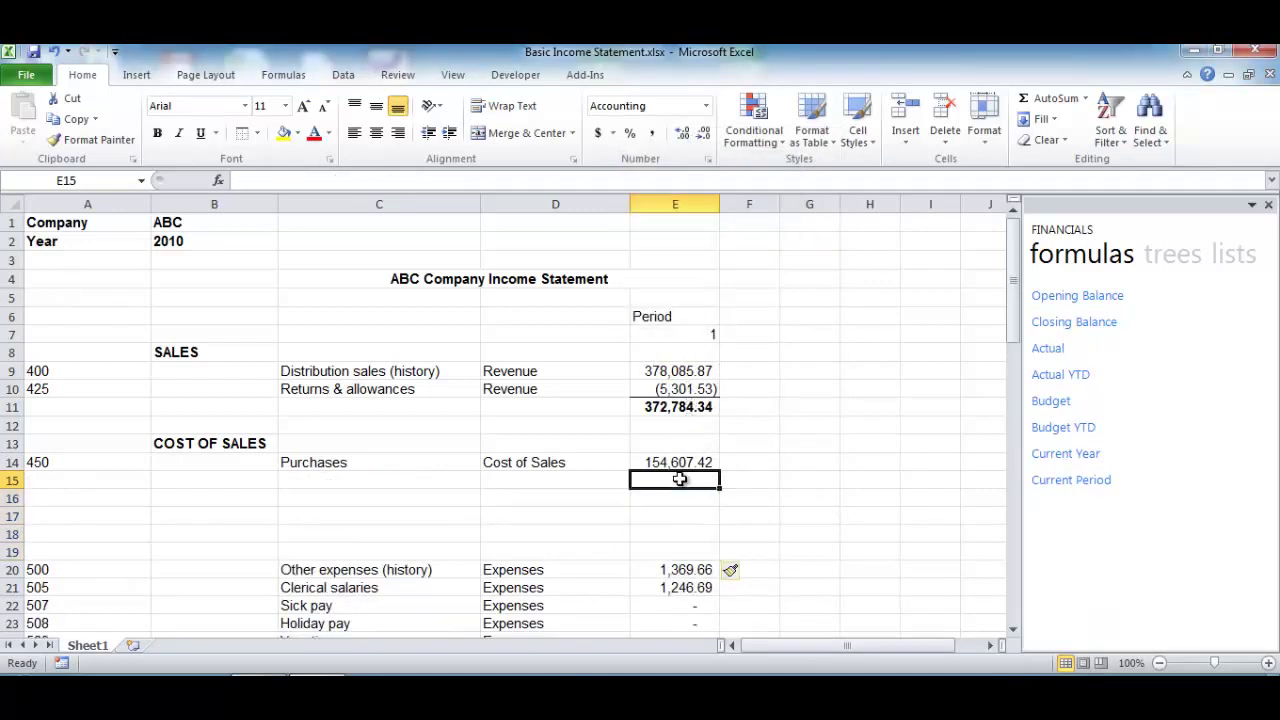
left_click(1043, 108)
key("Return")
key("Up")
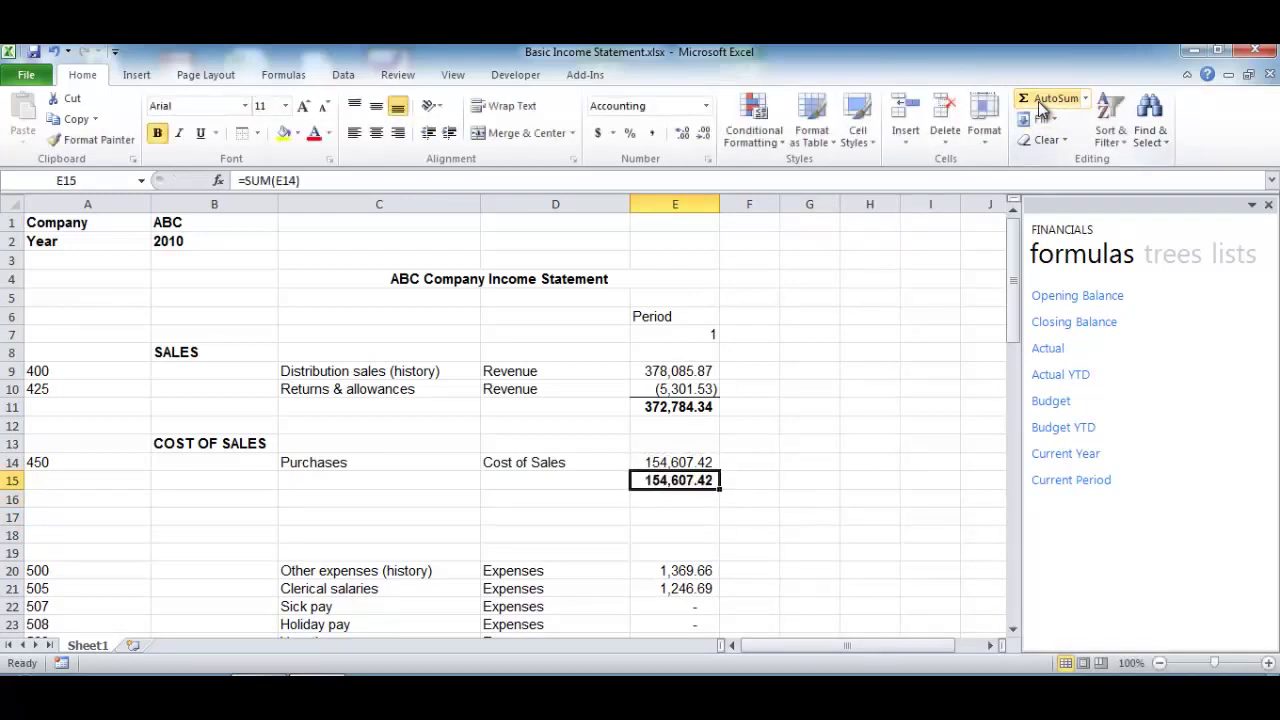
left_click(243, 133)
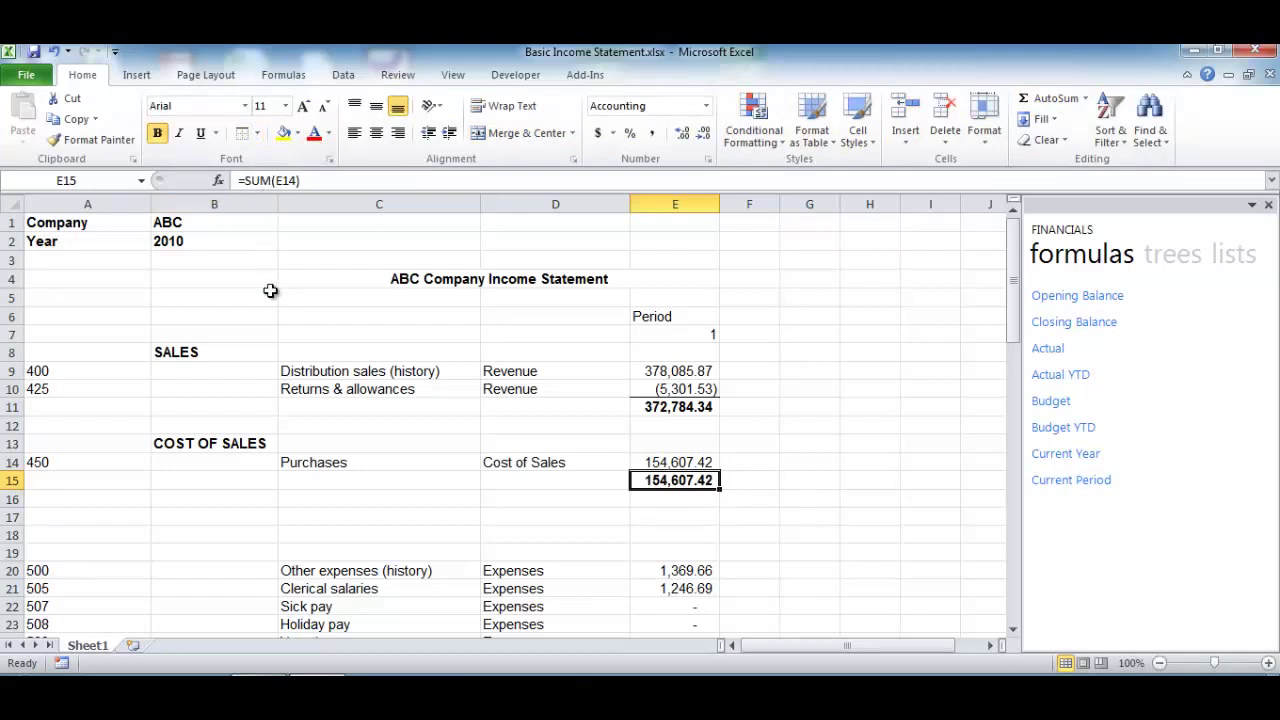
left_click(300, 522)
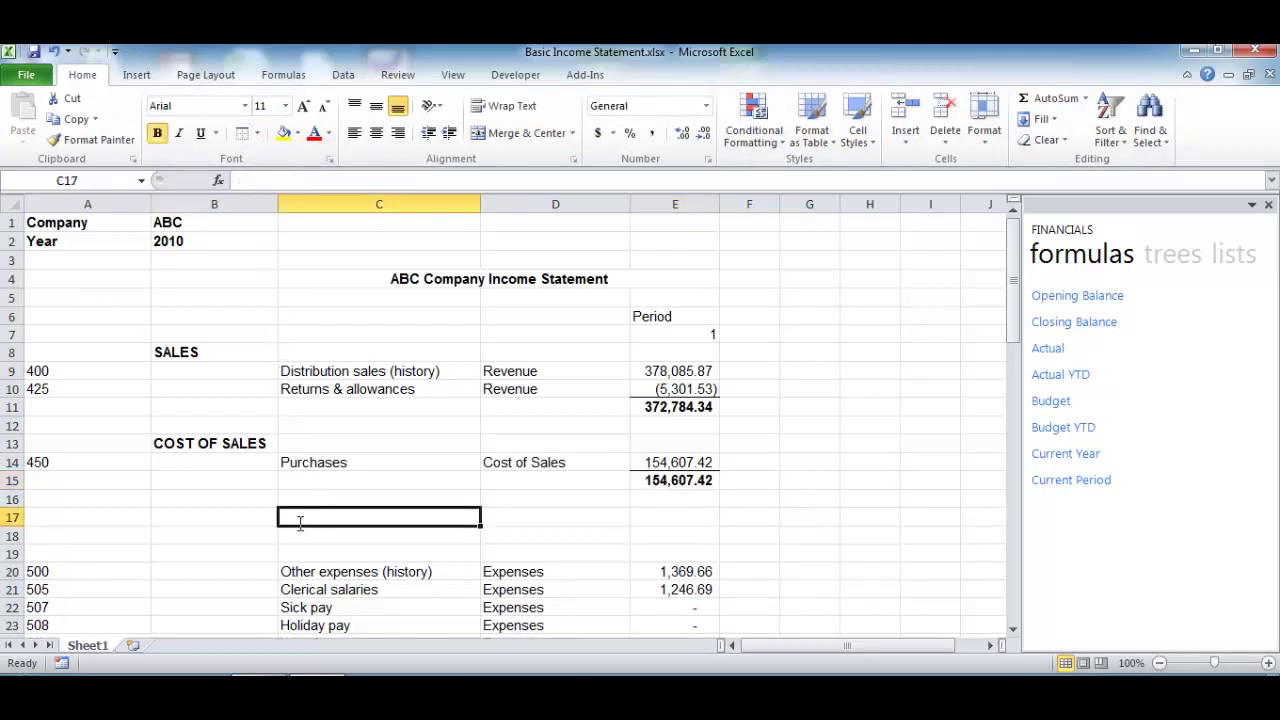
- Add a GROSS PROFIT label in C17 with =E11-E15 beside it, giving 218,176.92
type("GROSS PROFIT")
key("Tab")
key("Tab")
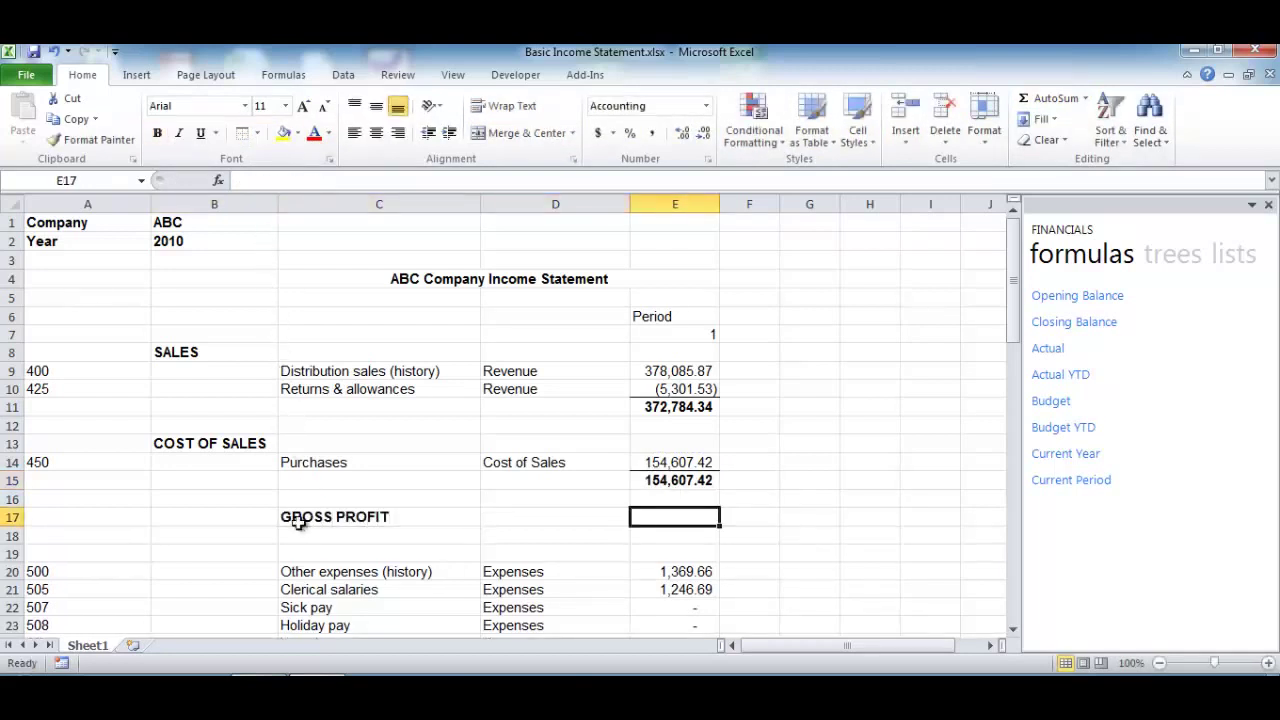
type("=")
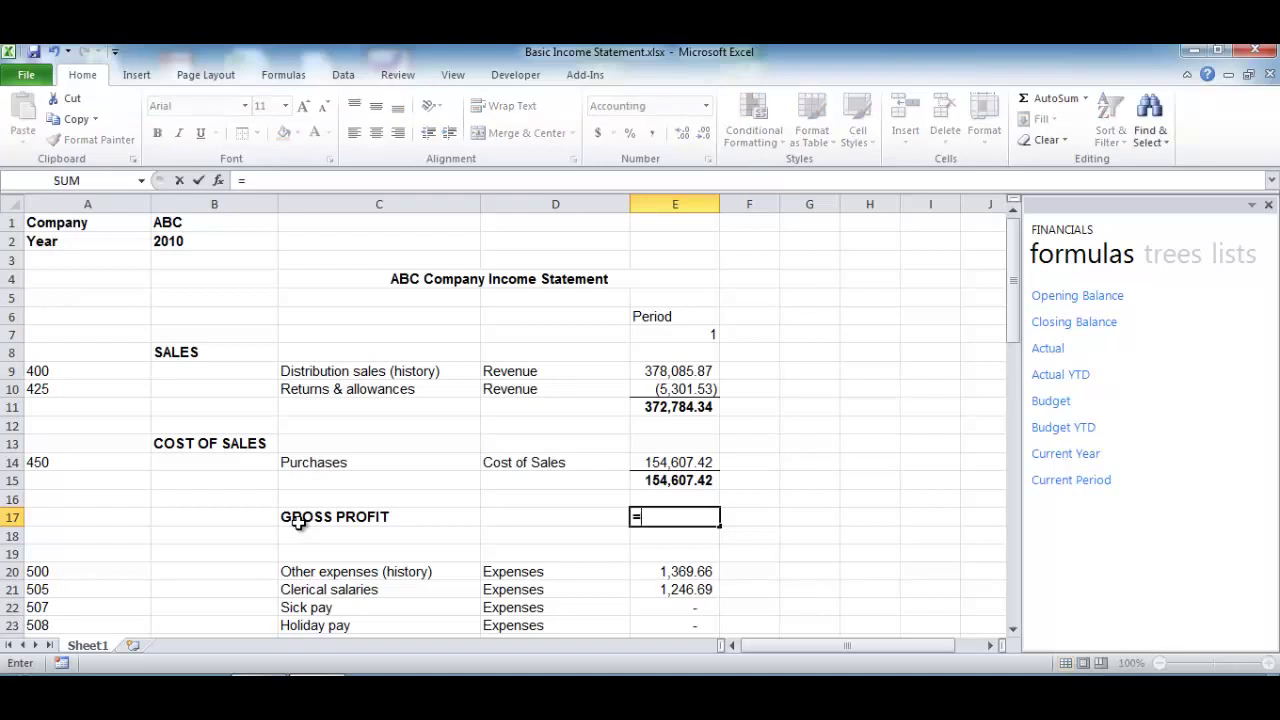
left_click(643, 408)
type("-")
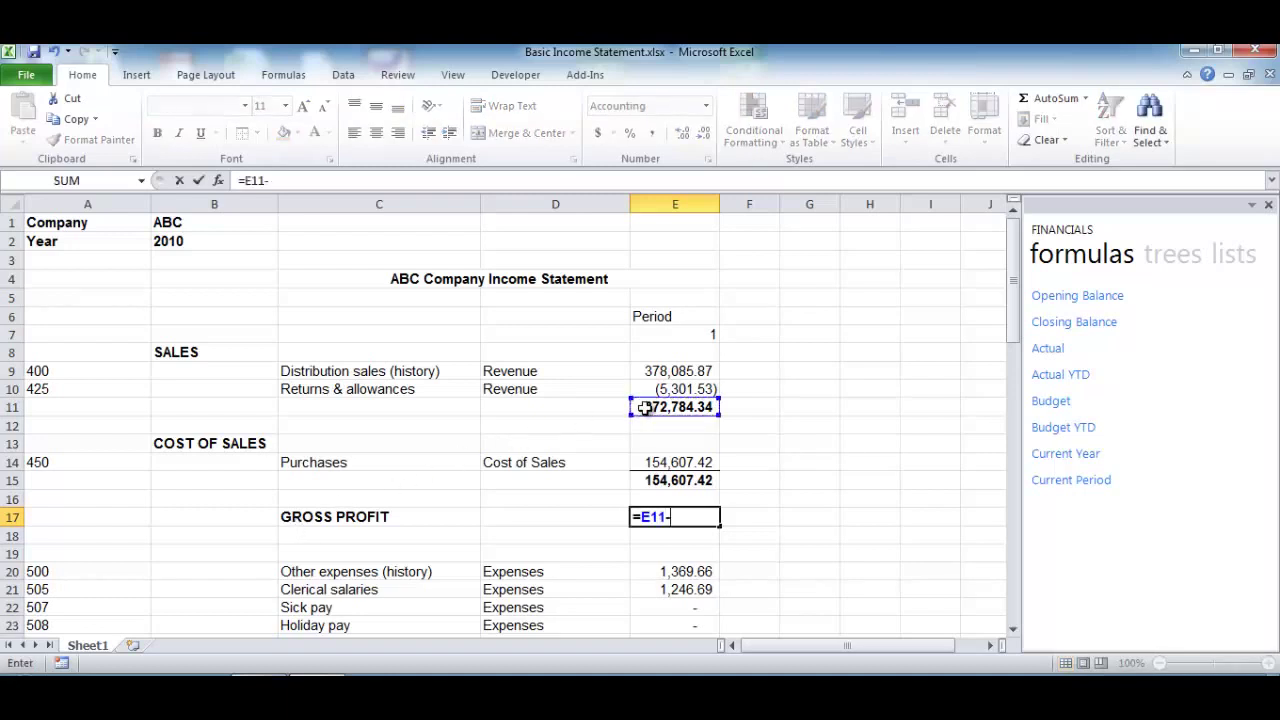
left_click(643, 480)
key("Return")
- Add the EXPENSES heading in B19
left_click(226, 549)
type("EX")
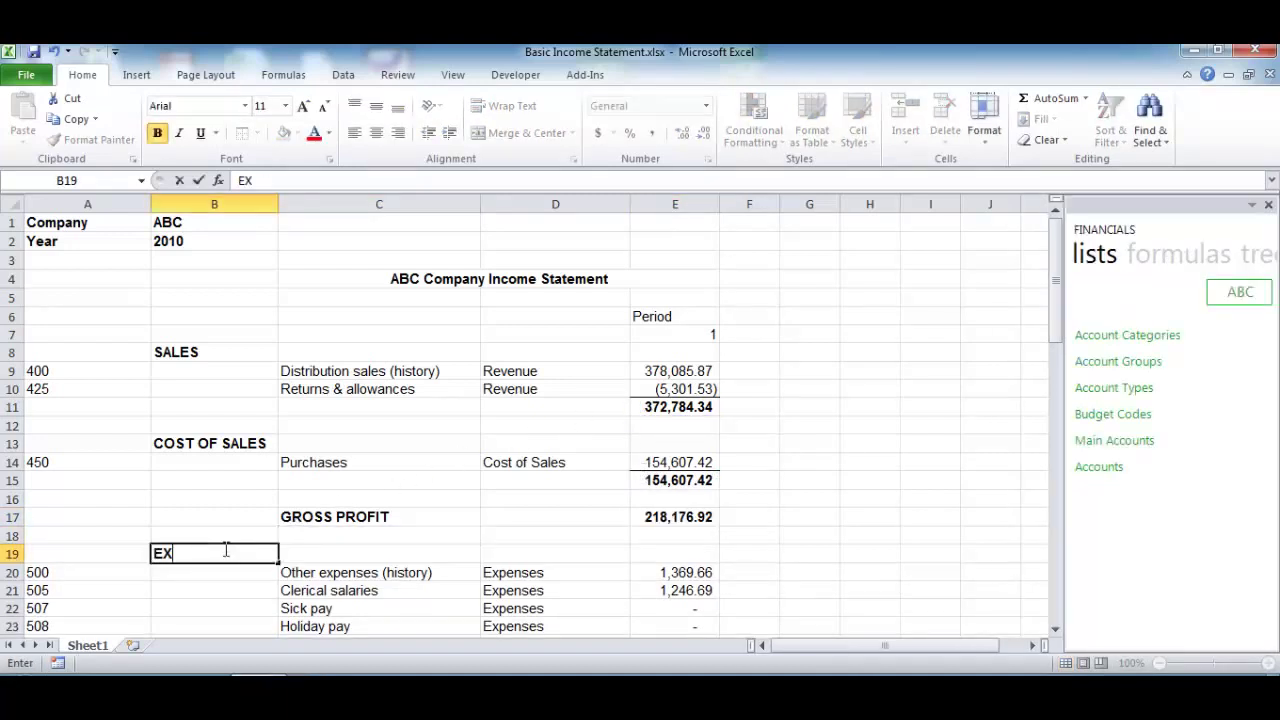
type("PENSE")
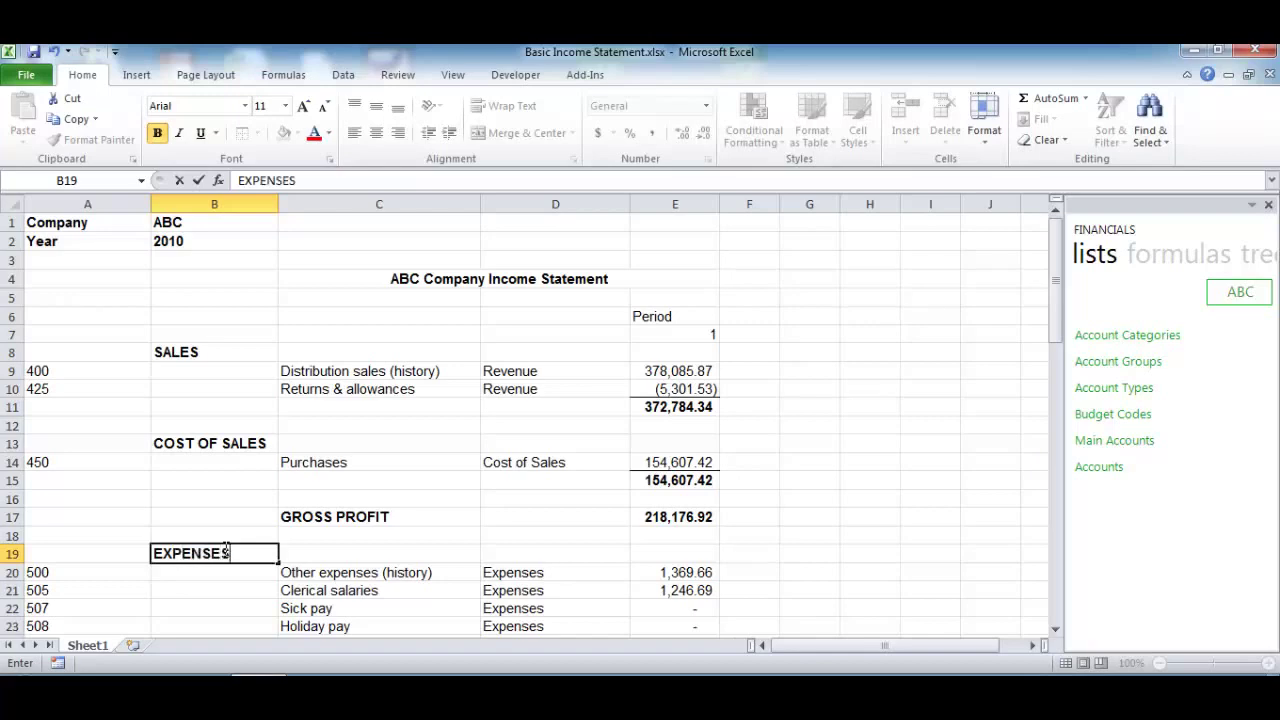
type("S")
key("Return")
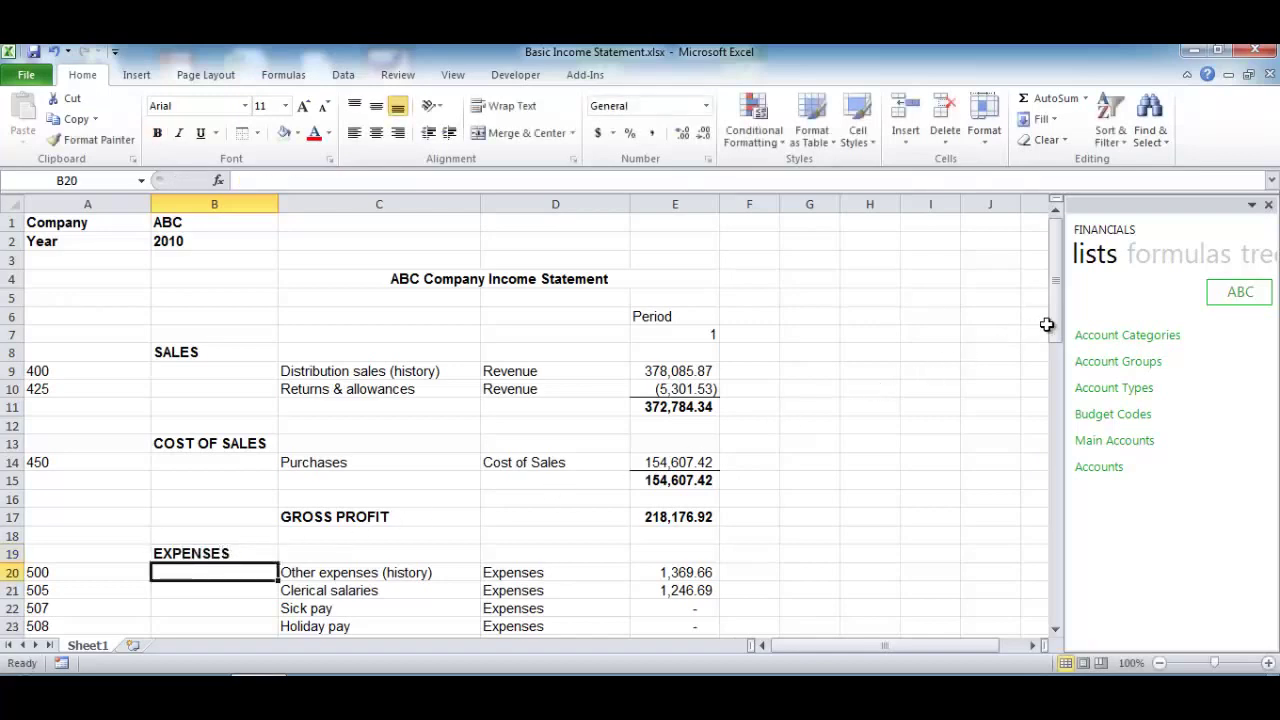
- Put a top-bordered =SUM(E20:E74) expenses total of 188,328.46 in E75
left_click_drag(1047, 324, 968, 596)
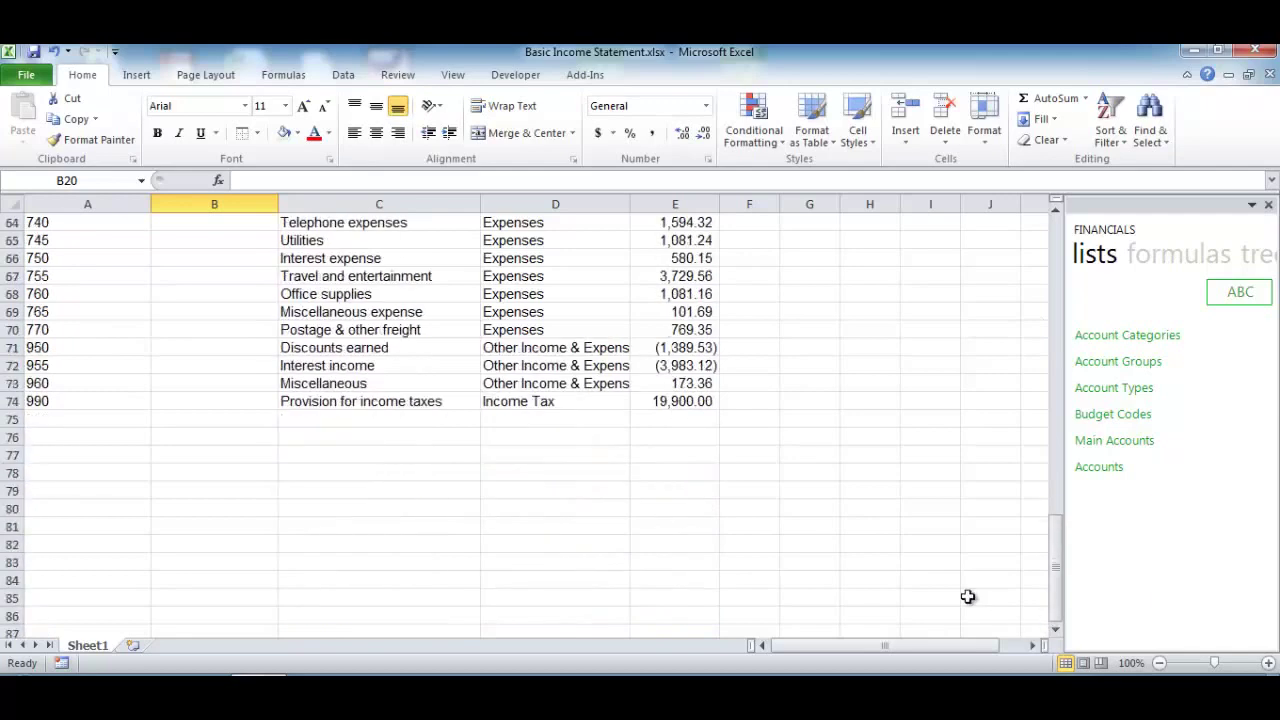
left_click(670, 416)
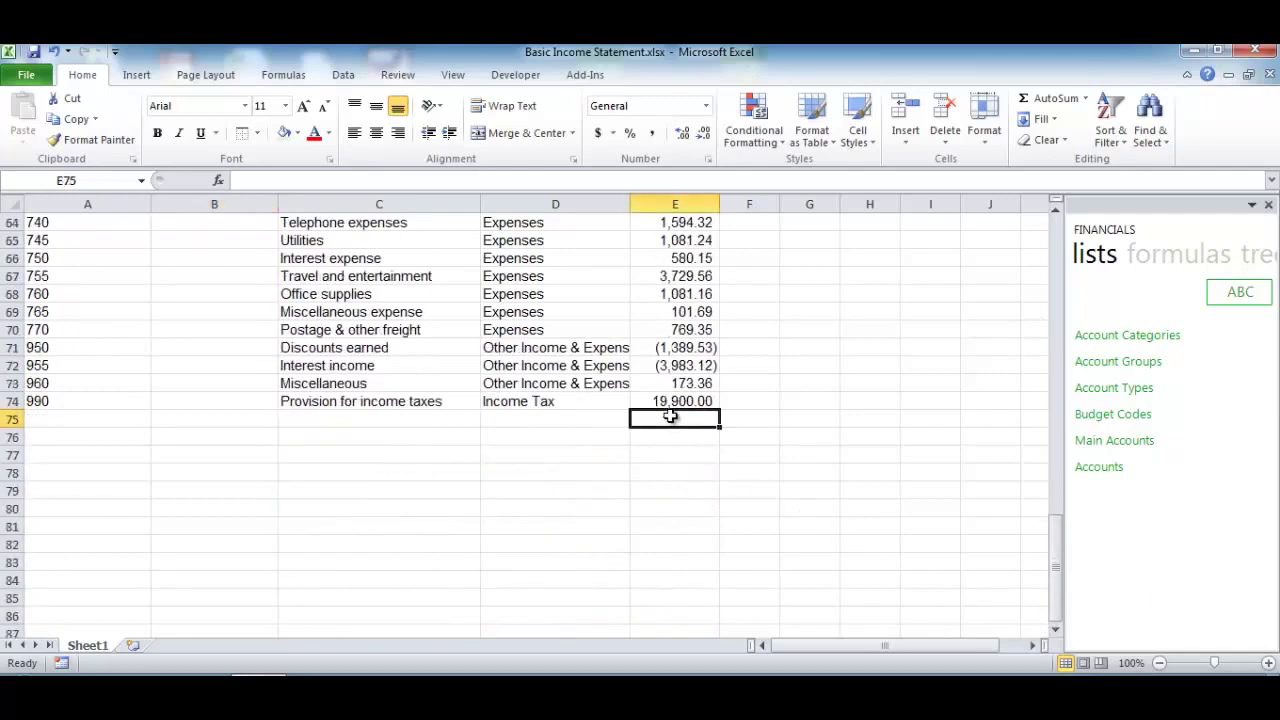
left_click(1055, 100)
key("Return")
key("Up")
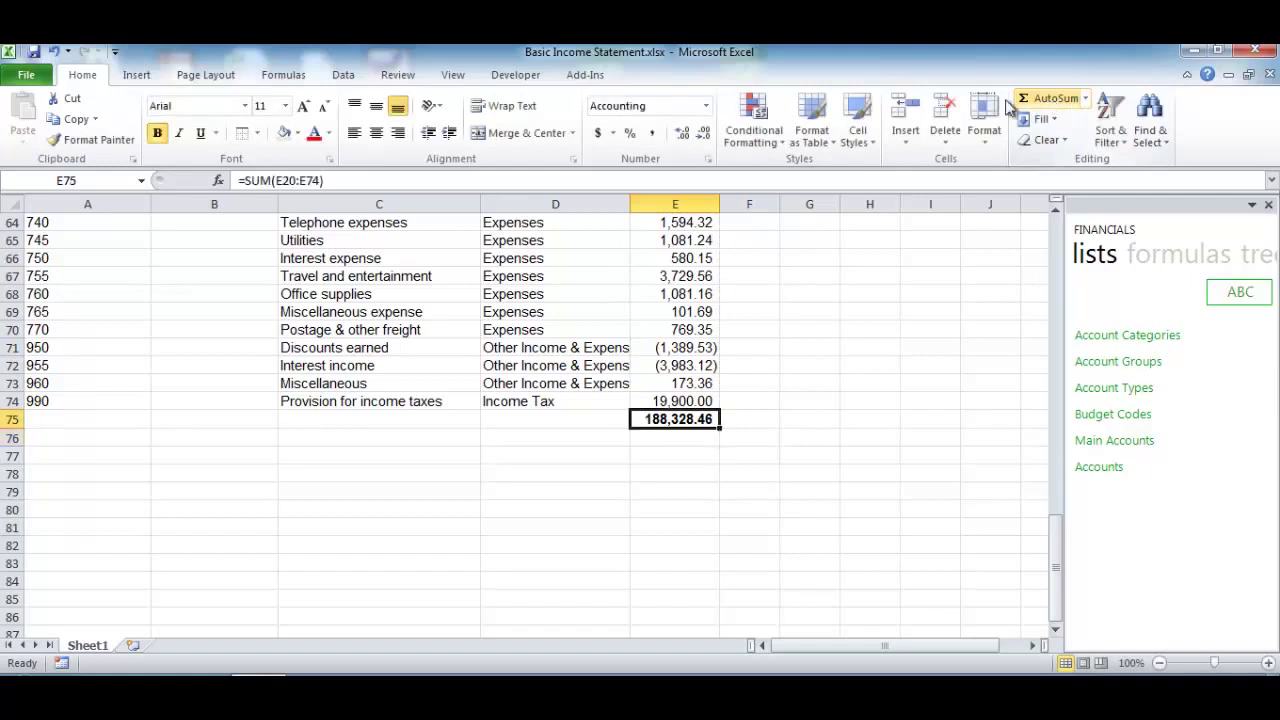
left_click(243, 134)
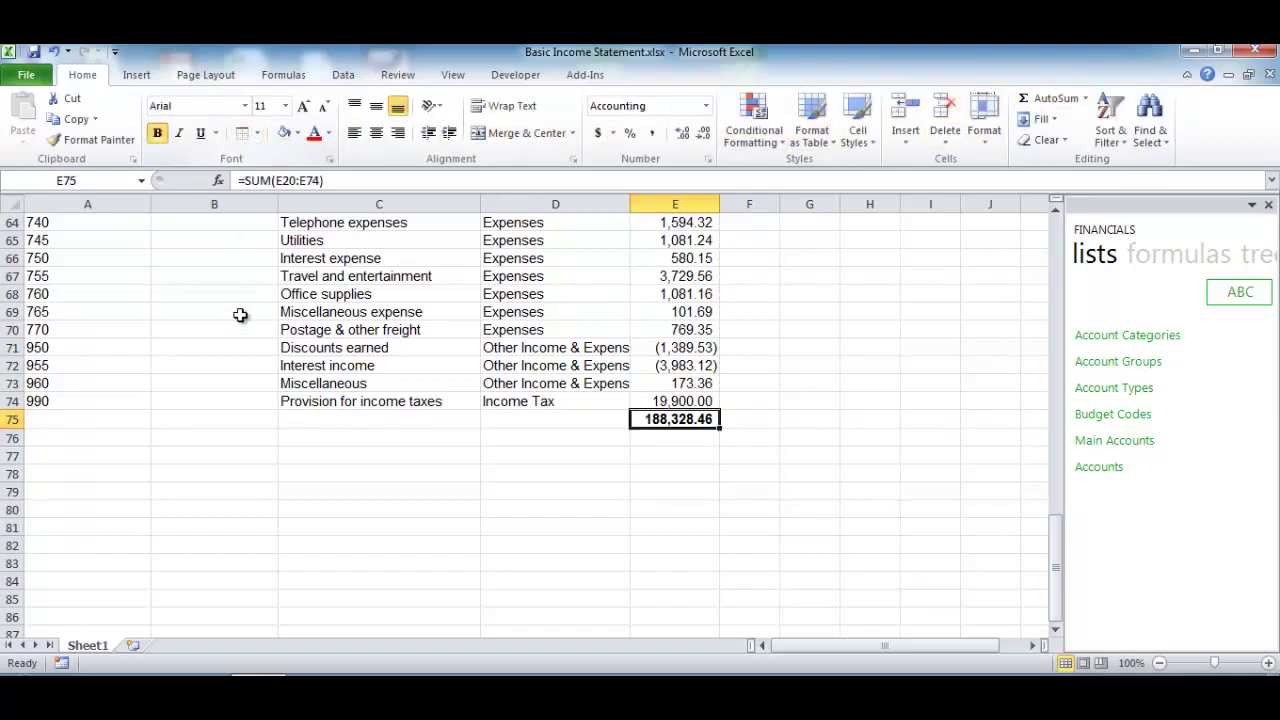
left_click(240, 452)
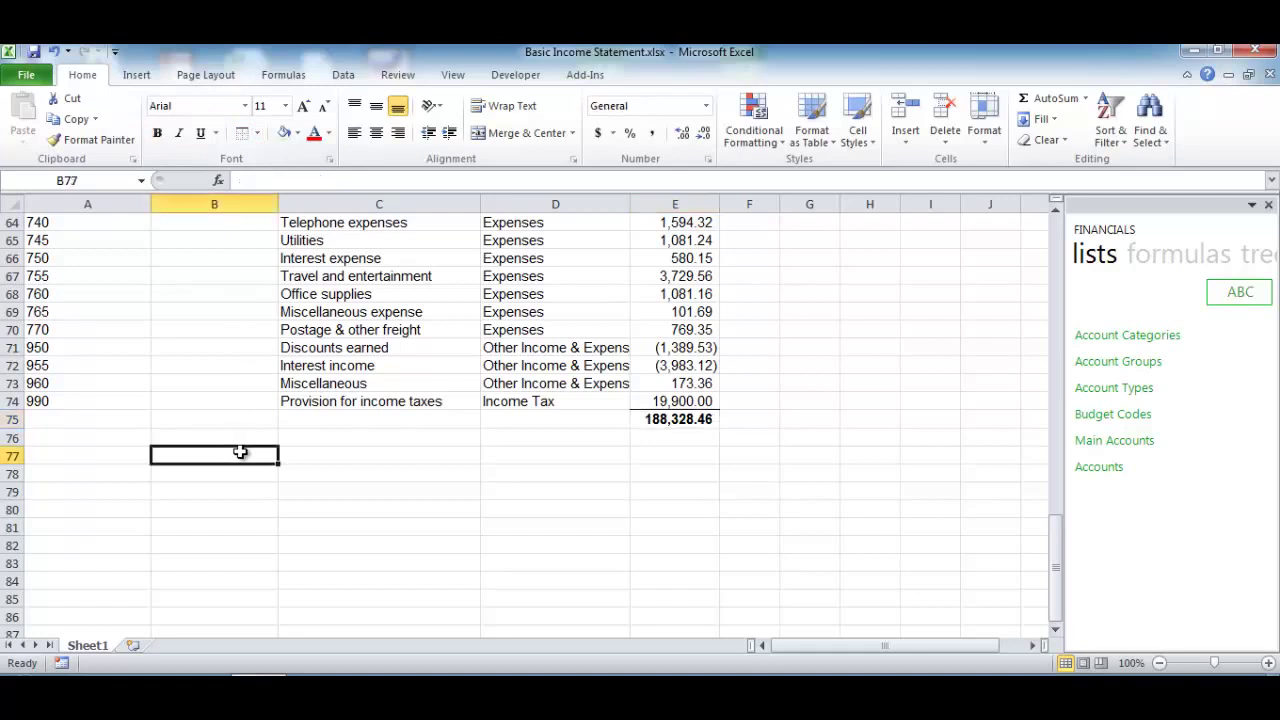
- Type a bold NET PROFIT label in B77 and enter =E17-E75 in E77, giving 29,848.46
key("ctrl+b")
type("NET")
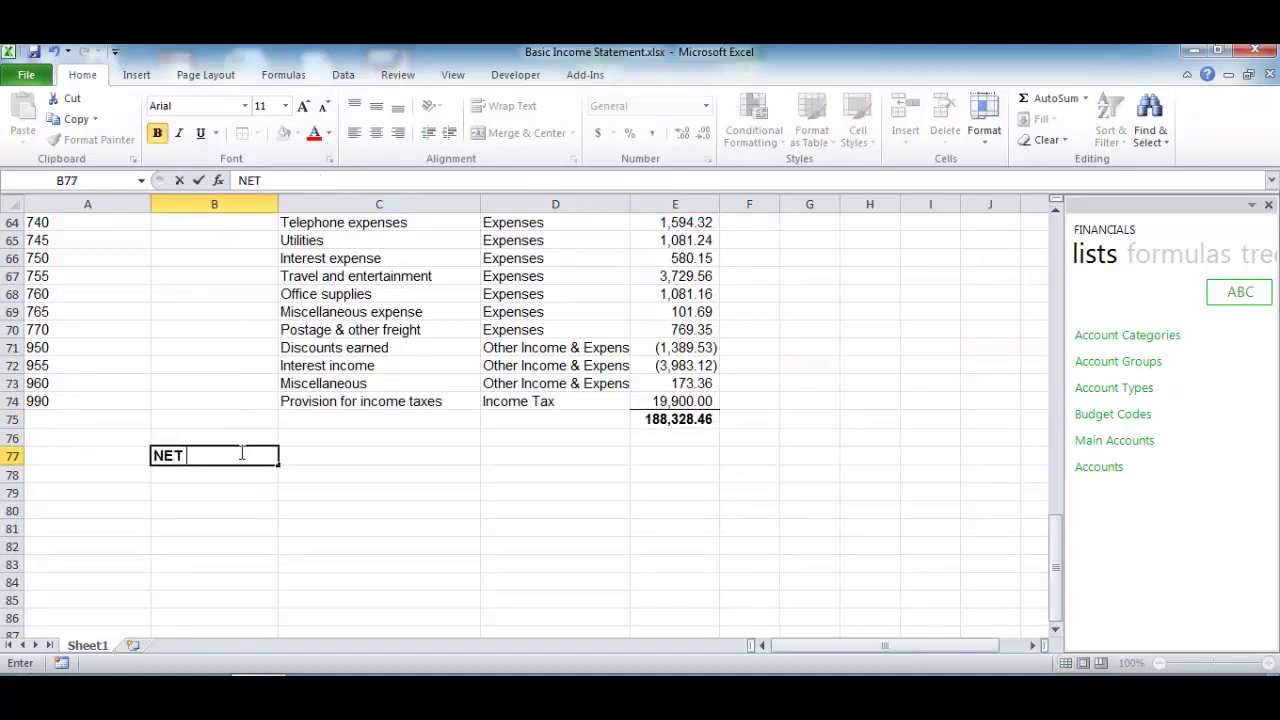
key("Tab")
key("Tab")
key("Tab")
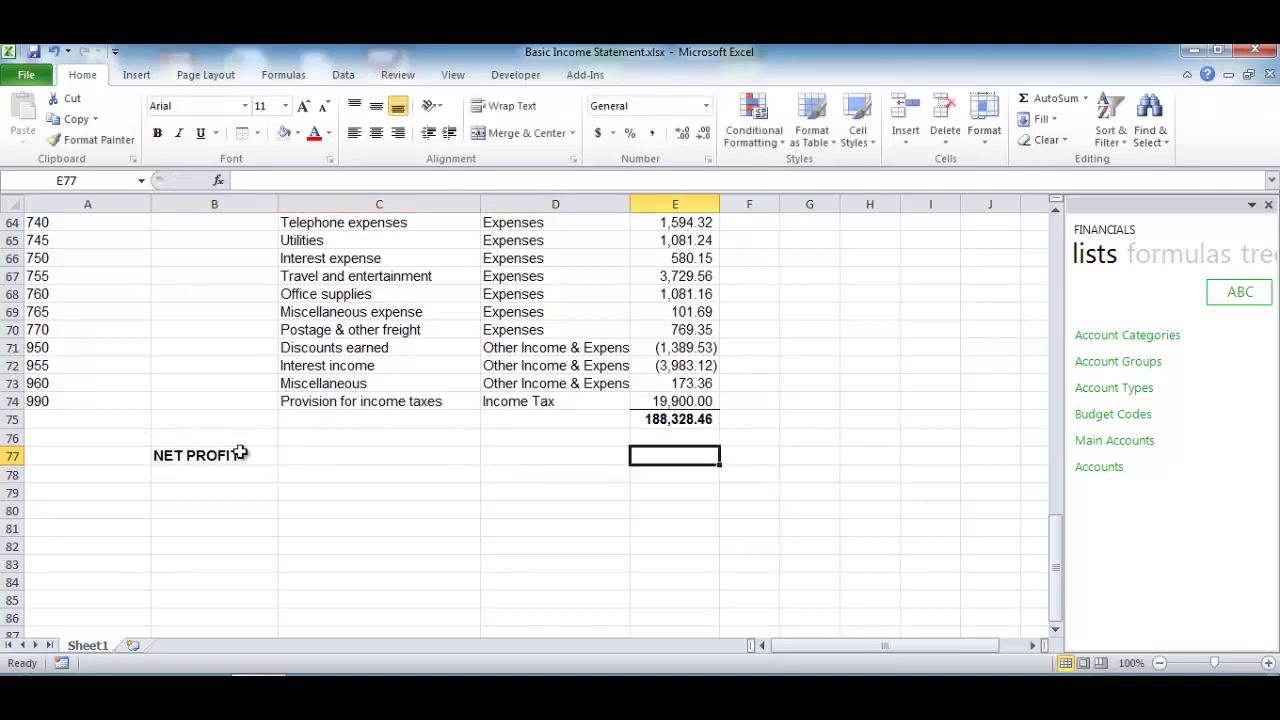
type("=")
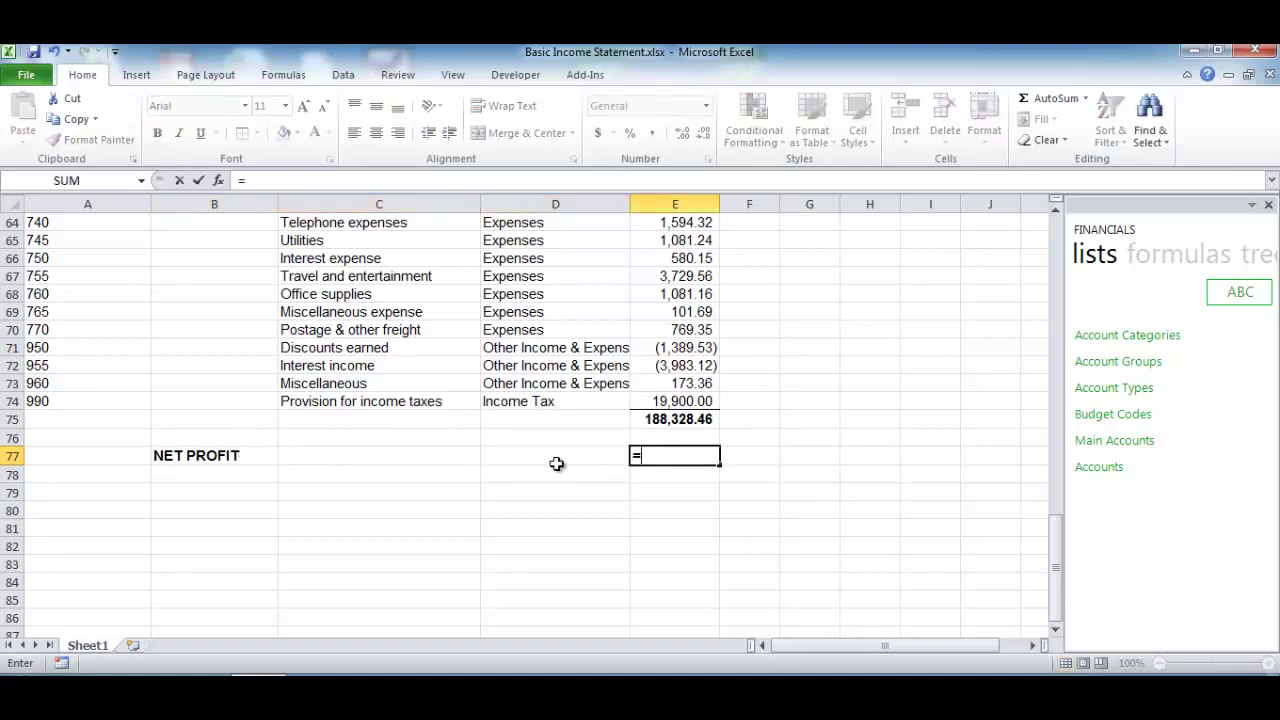
left_click_drag(1059, 561, 1060, 600)
left_click(706, 315)
type("-")
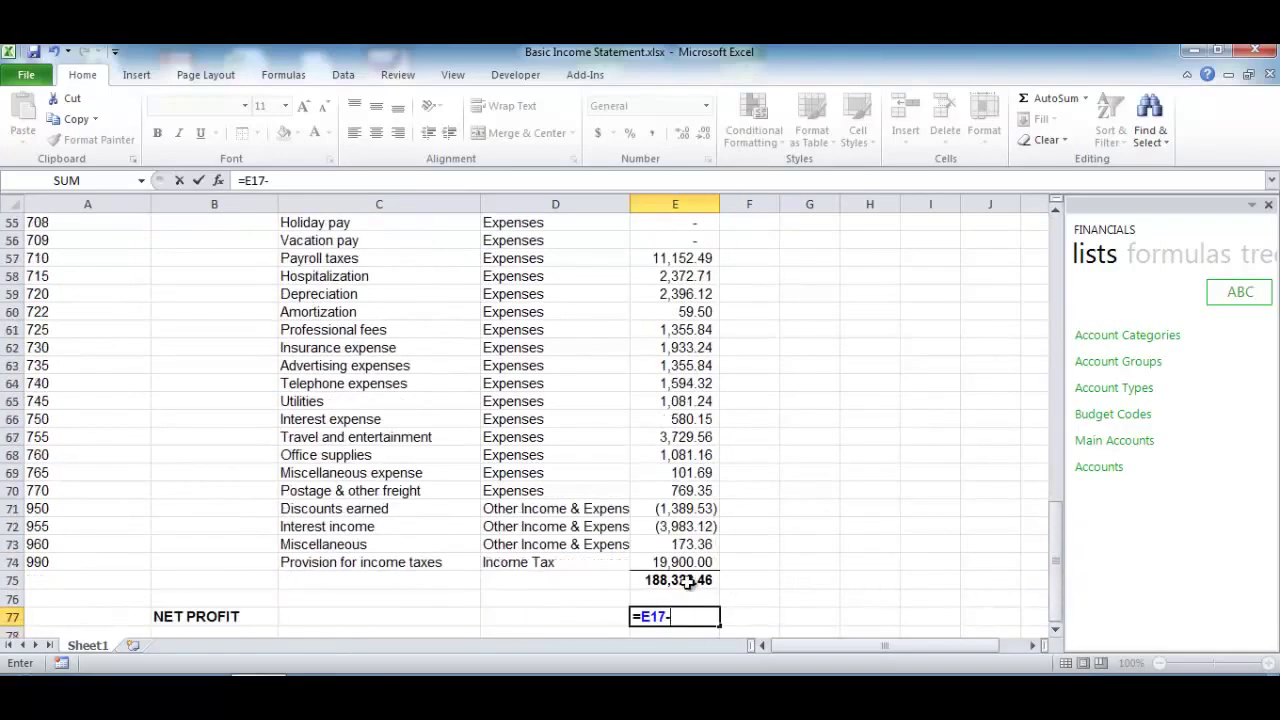
left_click(686, 580)
key("Return")
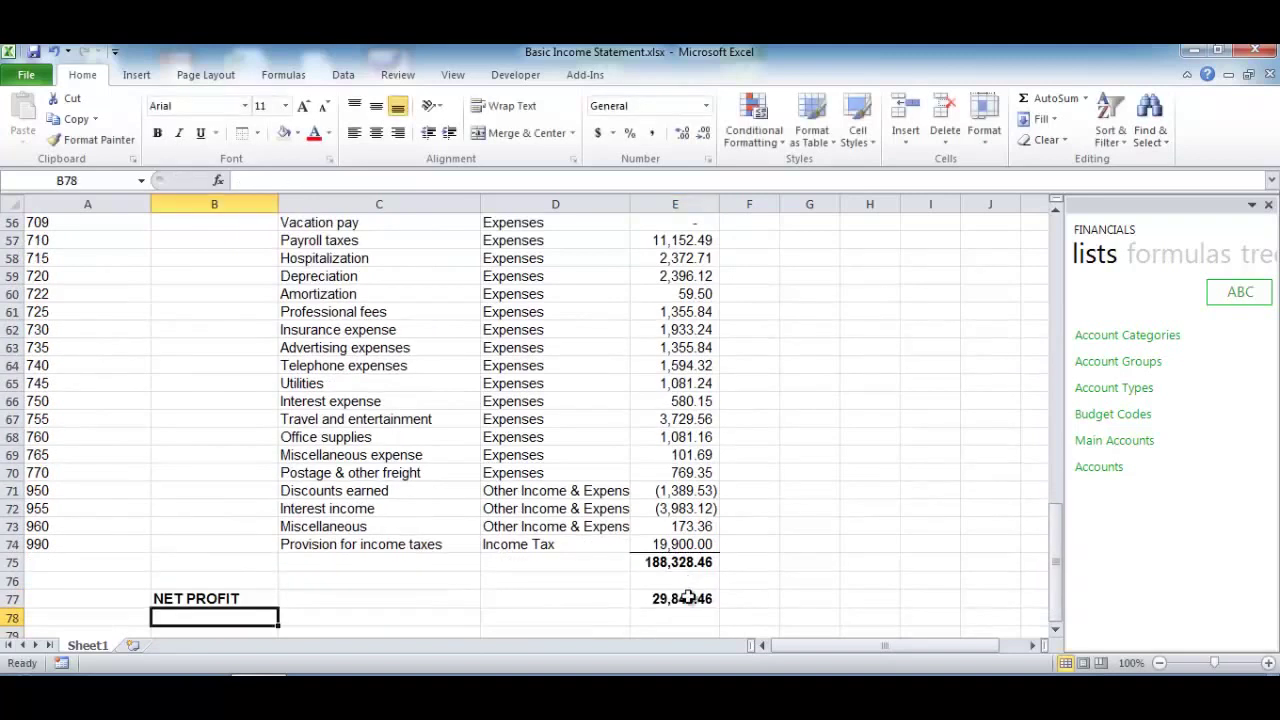
left_click(688, 598)
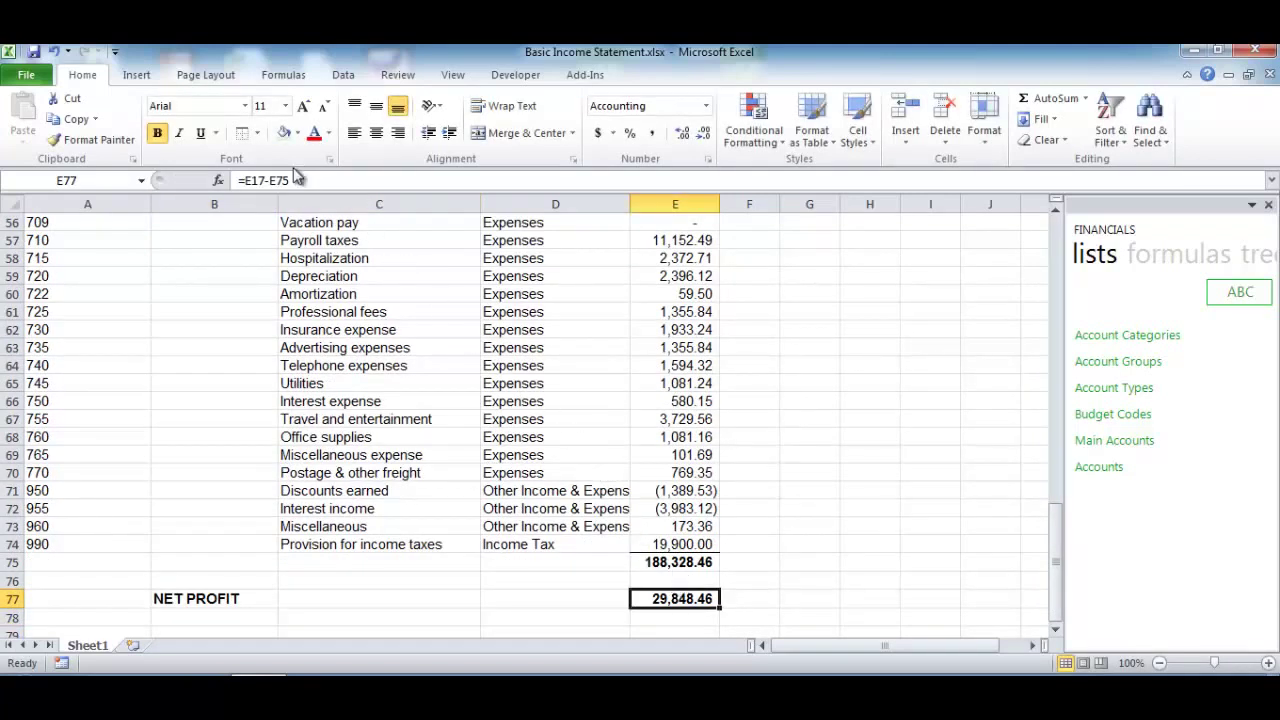
- Give E77 a top and double bottom border and set B4:E77 as the print area
left_click(259, 139)
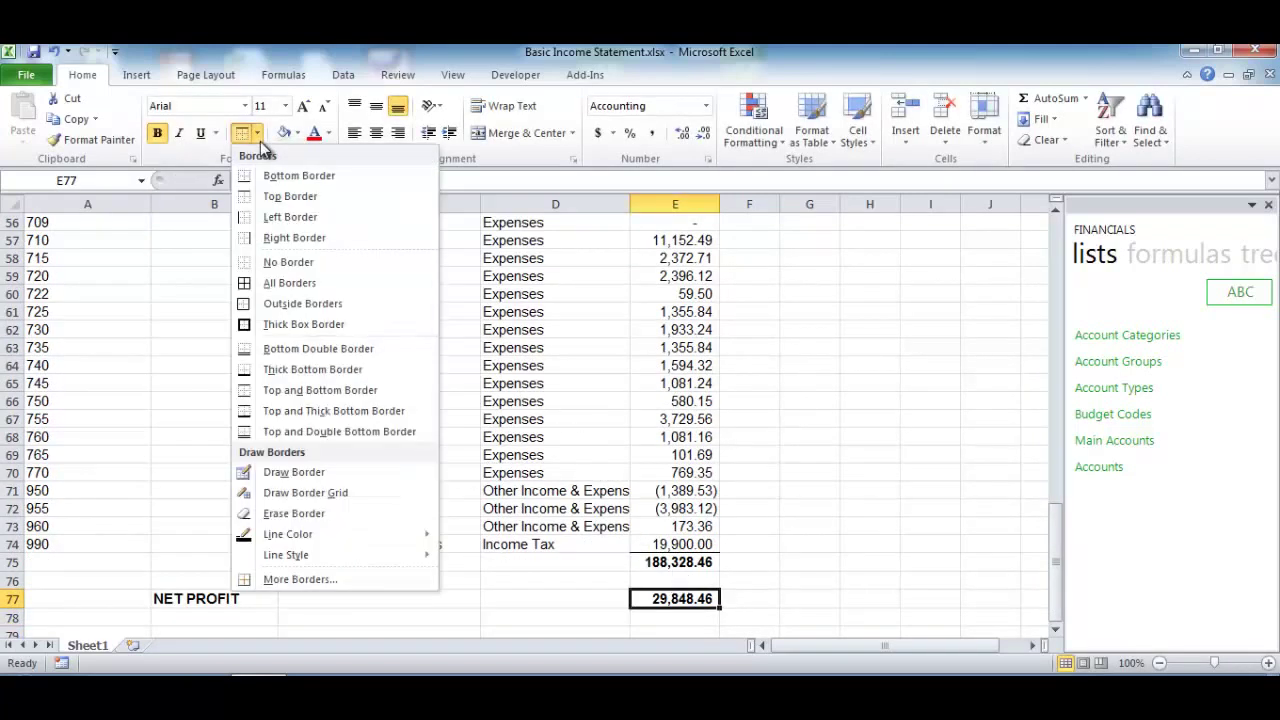
left_click(261, 428)
key("shift+Left")
key("shift+Left")
key("shift+Left")
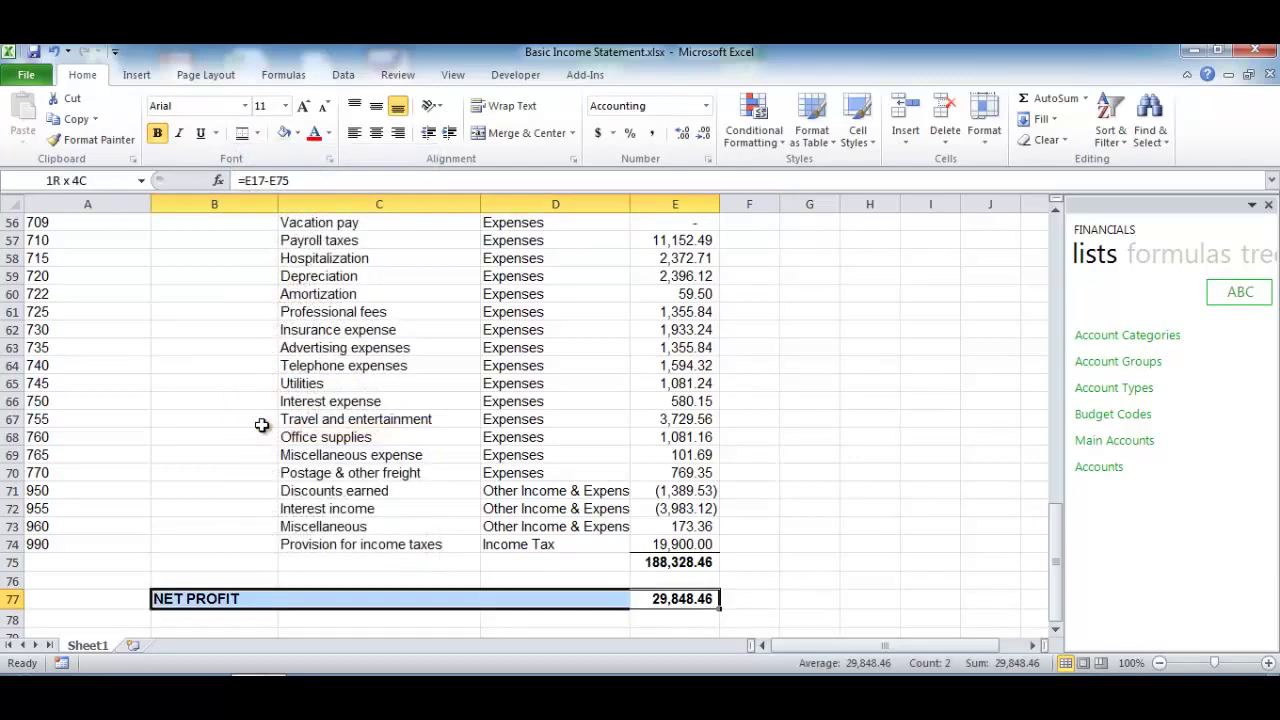
key("shift+Up")
key("shift+Up")
key("shift+Up")
key("shift+Up")
key("shift+Up")
key("shift+Up")
key("shift+Up")
key("shift+Up")
key("shift+Up")
key("shift+Up")
key("shift+Up")
key("shift+Up")
key("shift+Up")
key("shift+Up")
key("shift+Up")
key("shift+Up")
key("shift+Up")
key("shift+Up")
key("shift+Up")
key("shift+Up")
key("shift+Up")
key("shift+Up")
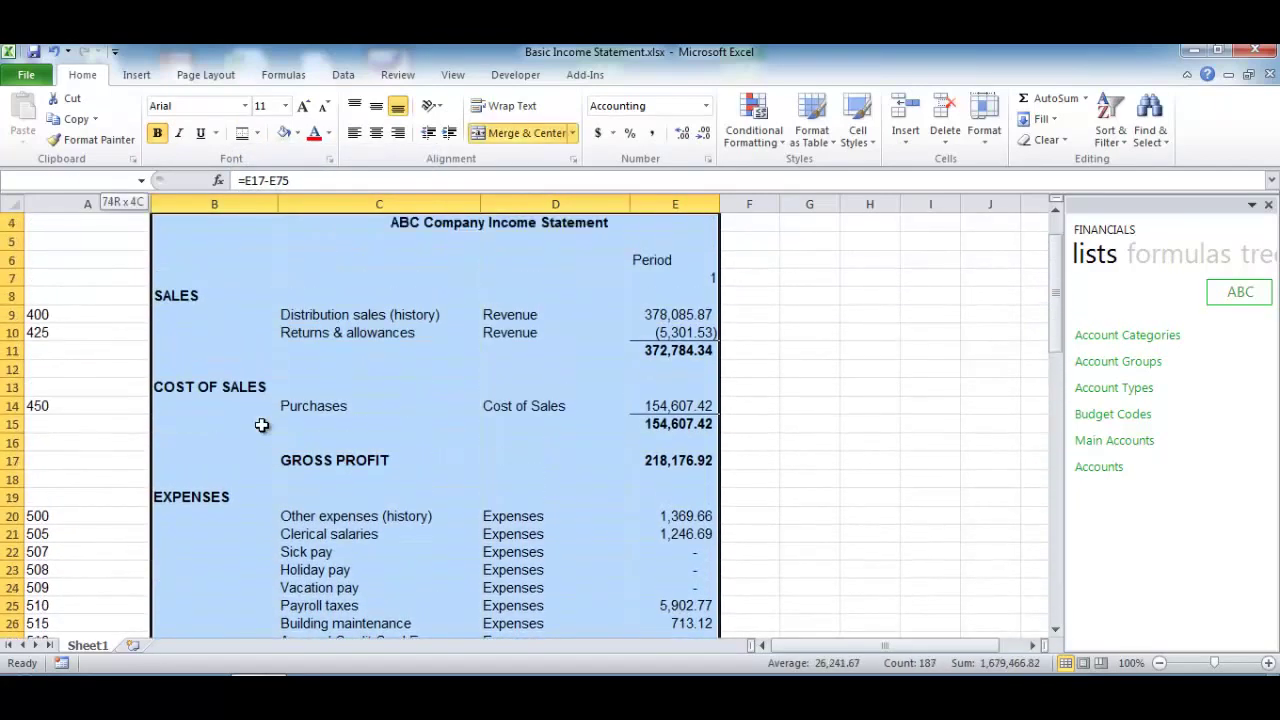
key("ctrl+BackSpace")
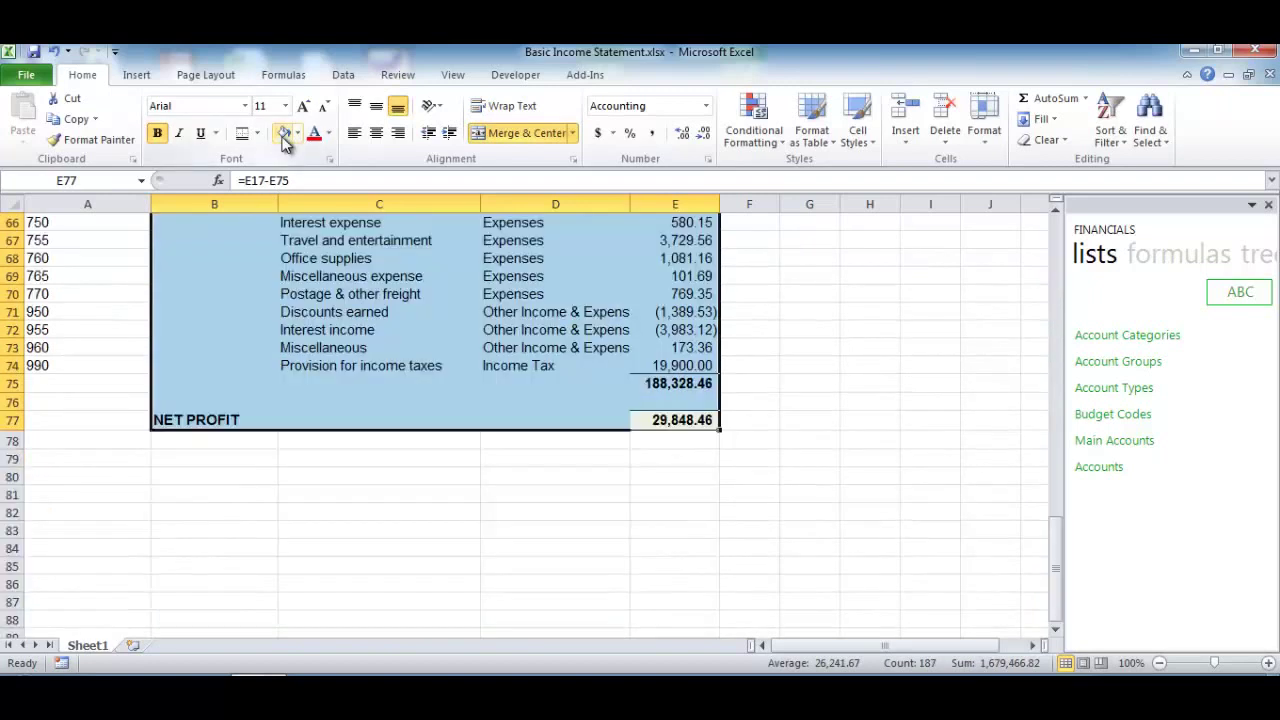
left_click(205, 75)
left_click(281, 130)
left_click(295, 158)
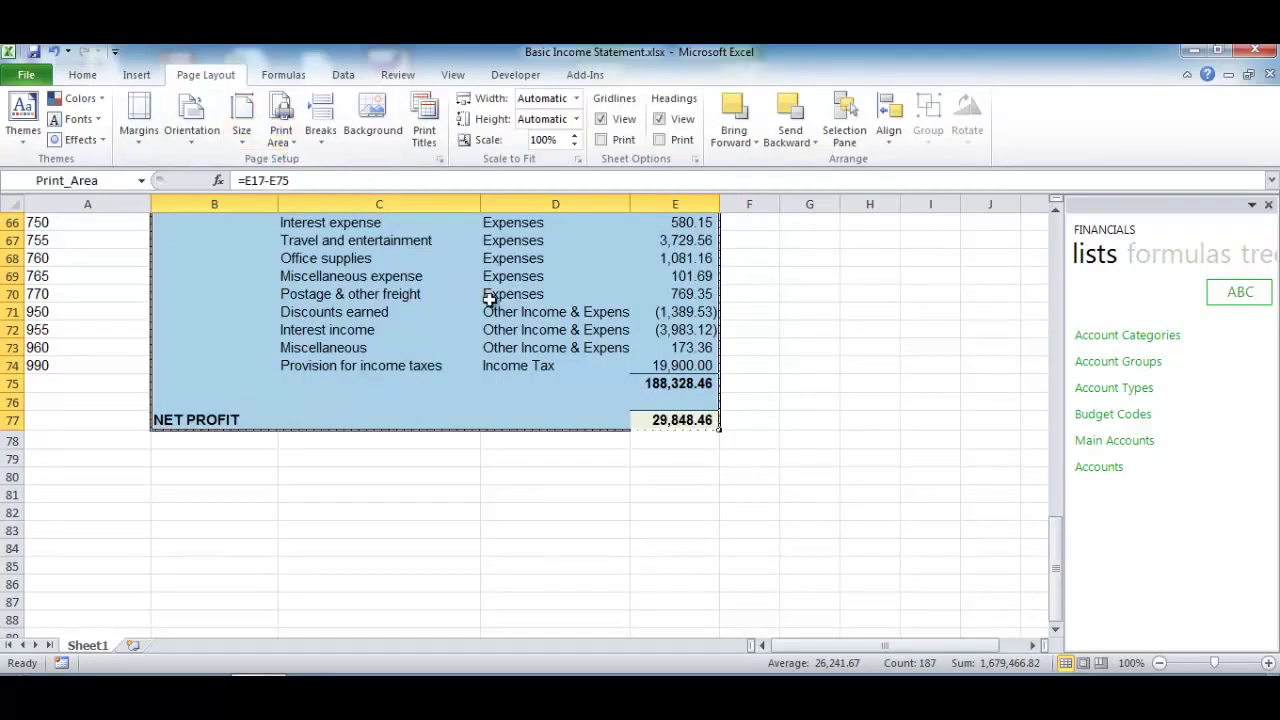
left_click_drag(1048, 591, 1062, 232)
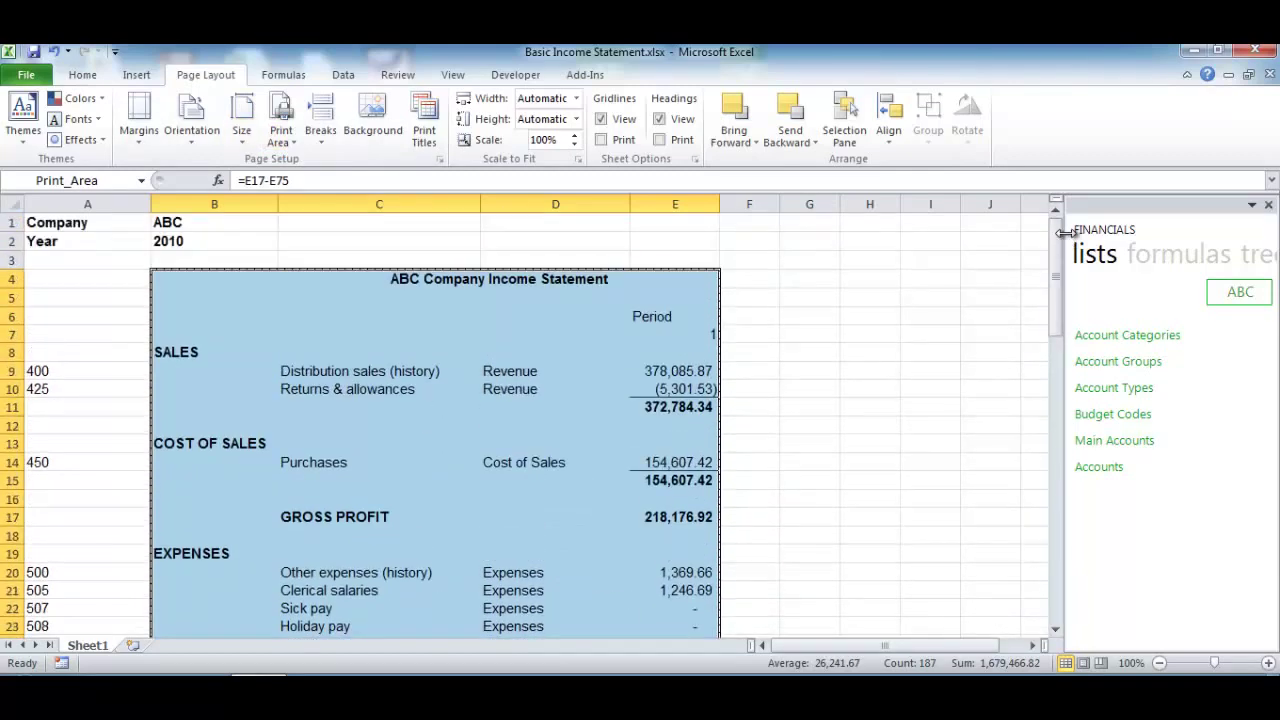
- Fill the Period 1 formulas in column E across to column H, giving Period 2 sales of 346,689.45
left_click(706, 201)
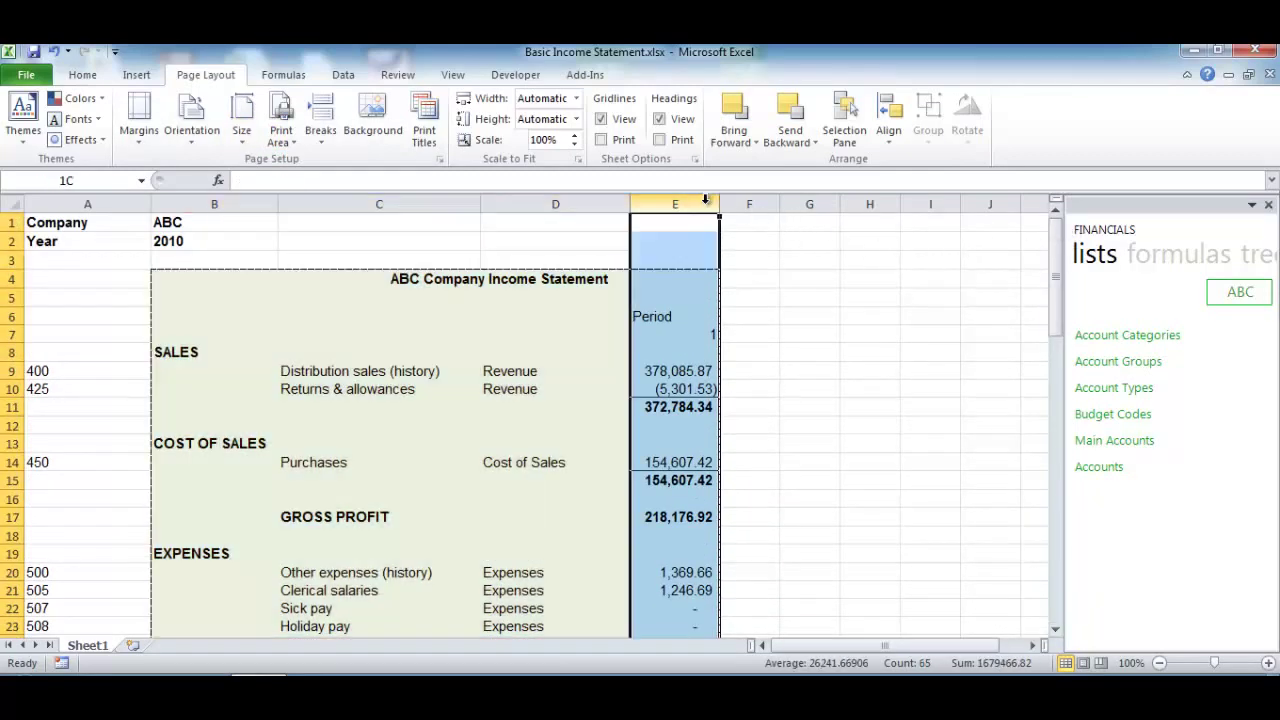
left_click_drag(719, 218, 880, 234)
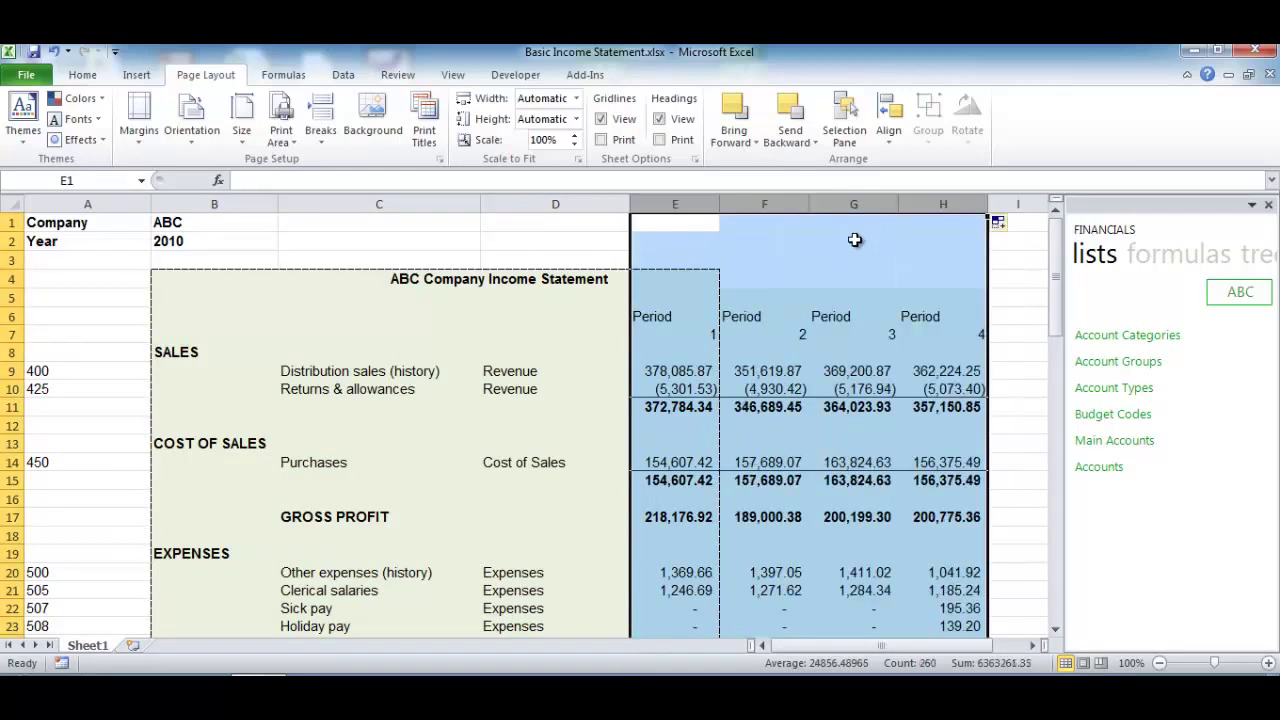
left_click(706, 277)
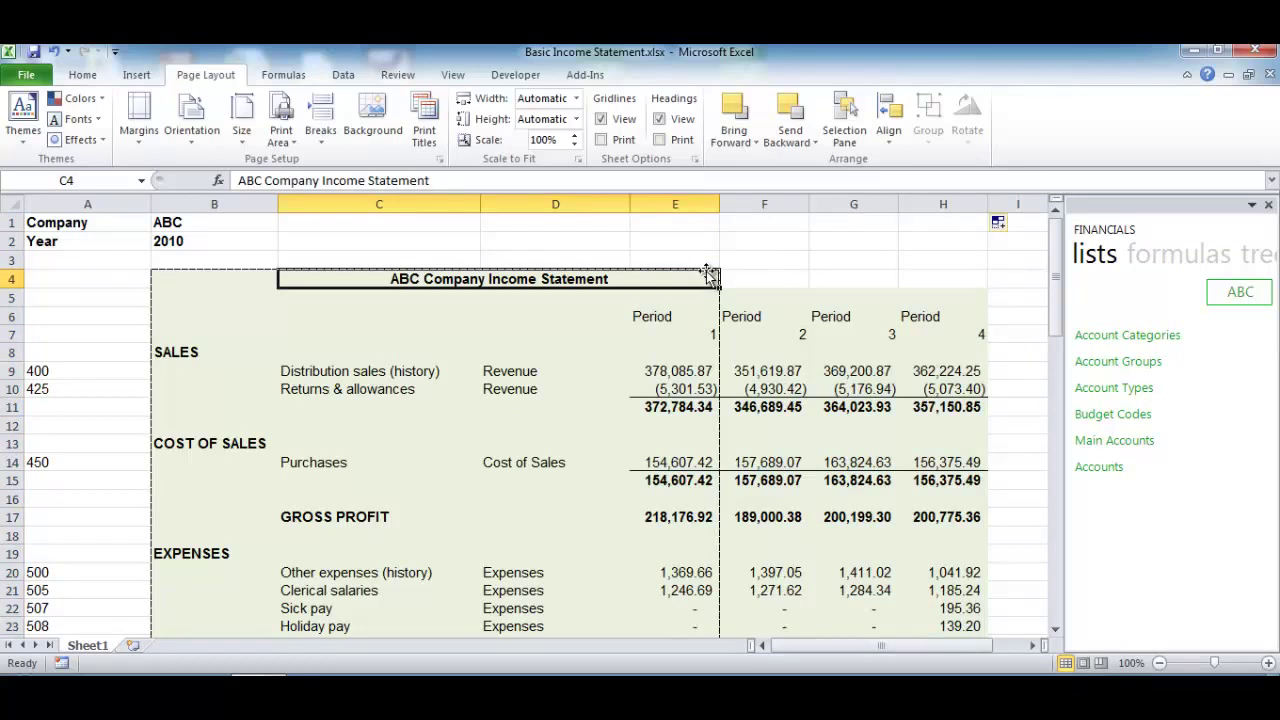